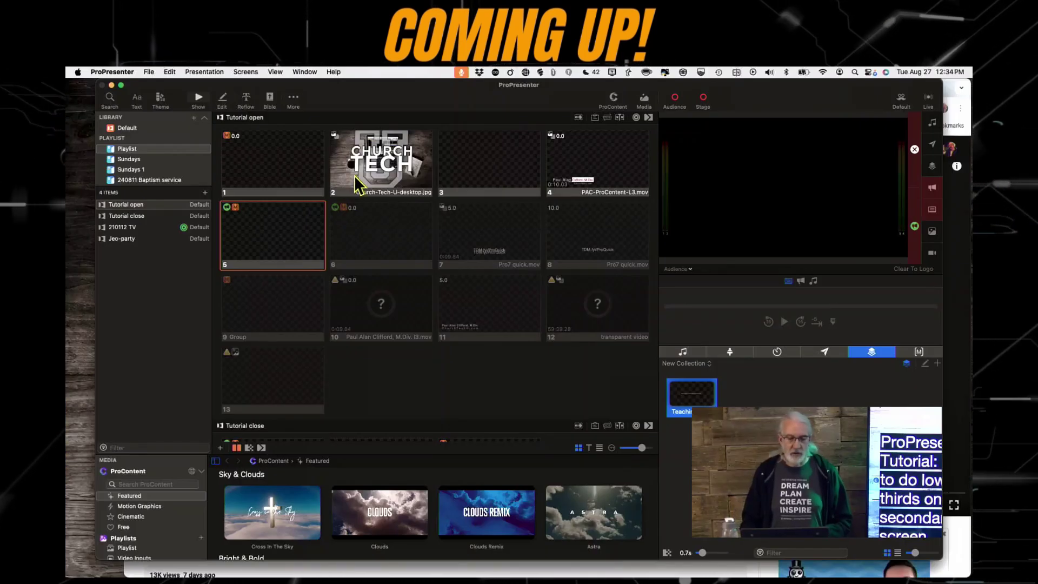
# Open the Theme Editor from the More menu and choose New Theme from the theme list.
pyautogui.click(292, 99)
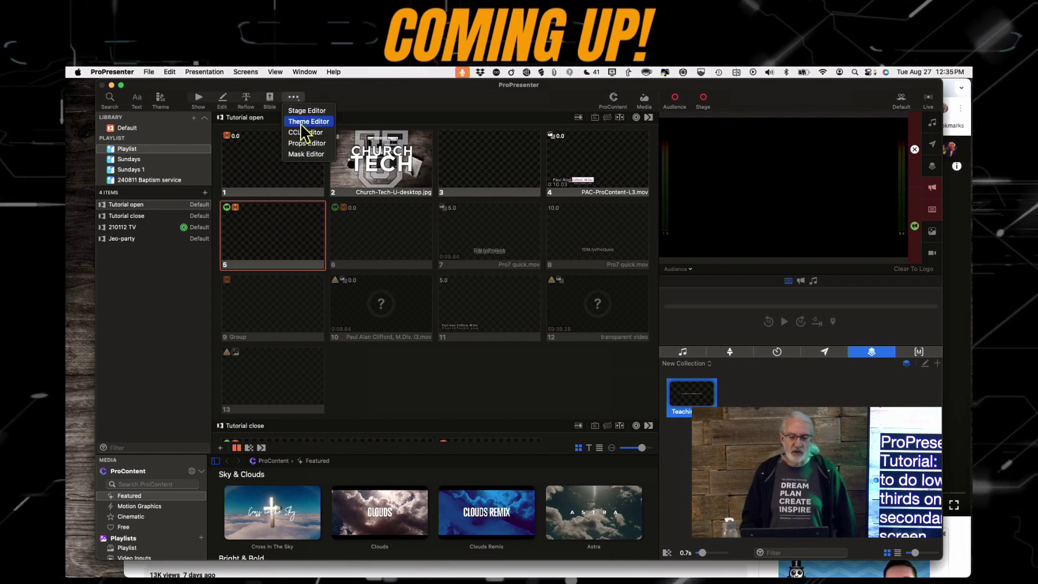
pyautogui.click(306, 122)
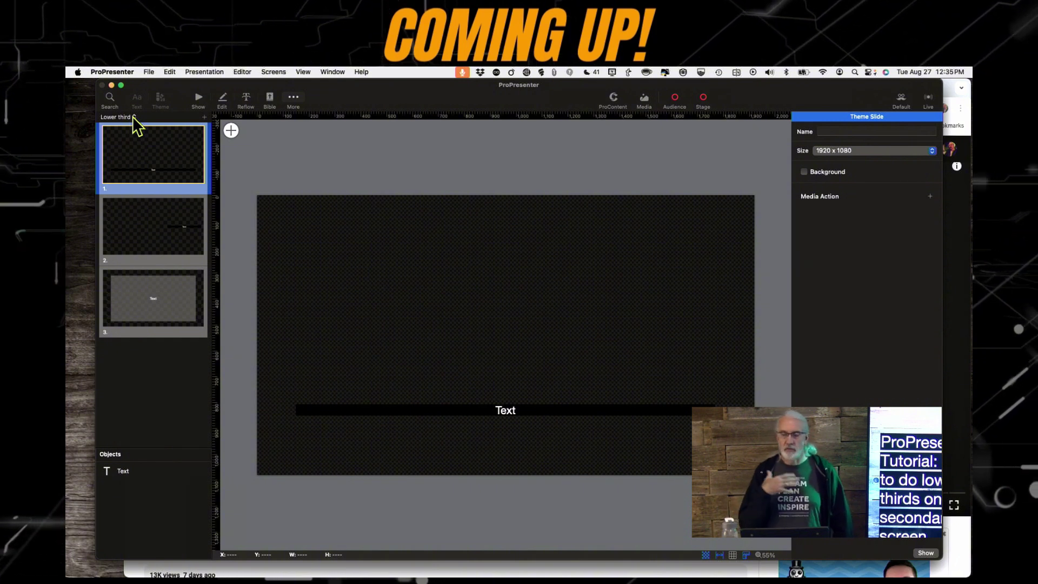
pyautogui.click(132, 116)
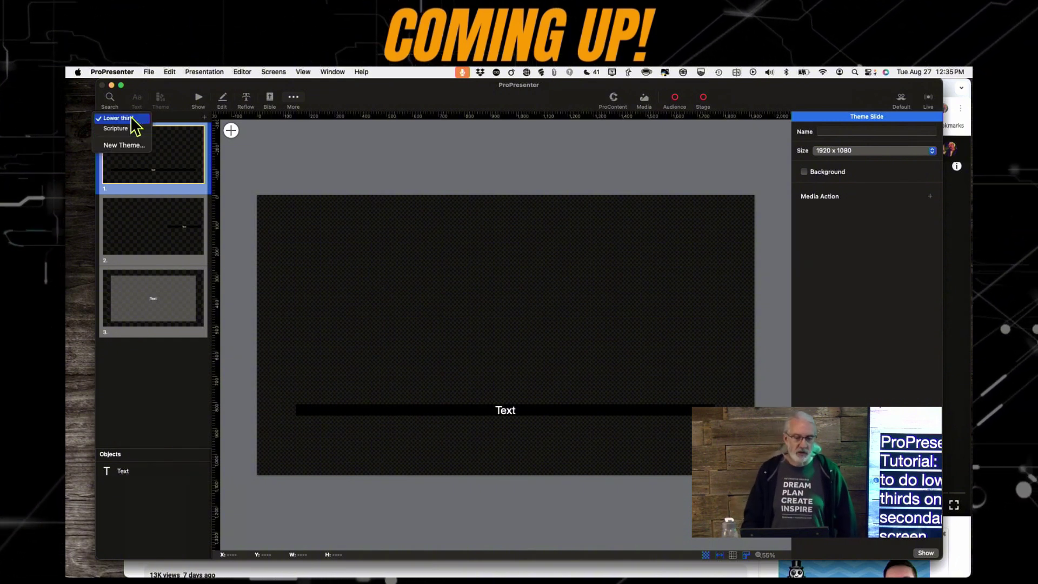
pyautogui.click(122, 145)
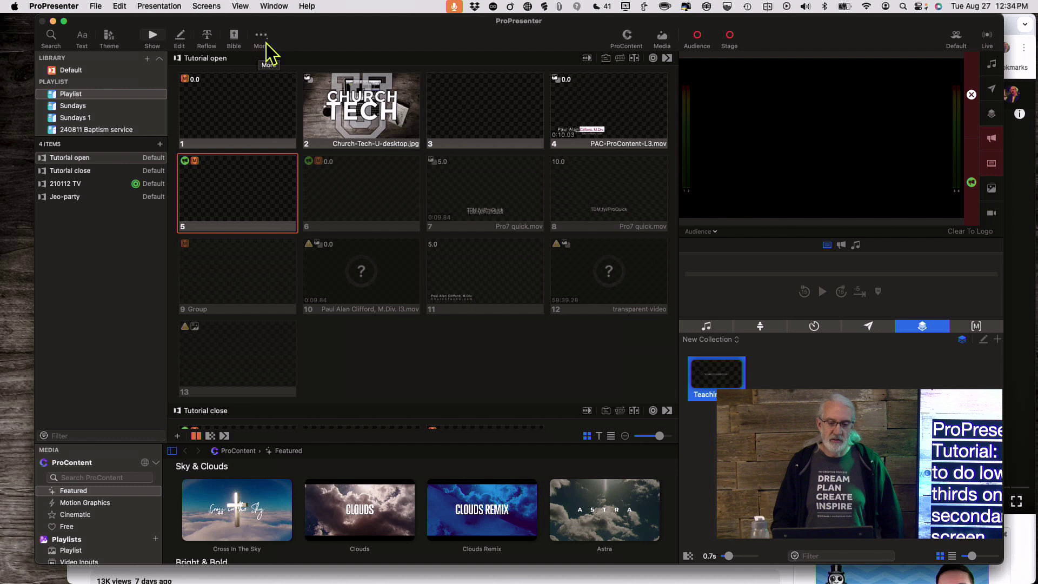
# Reopen the Theme Editor and pick New Theme from the Lower third theme dropdown.
pyautogui.click(260, 39)
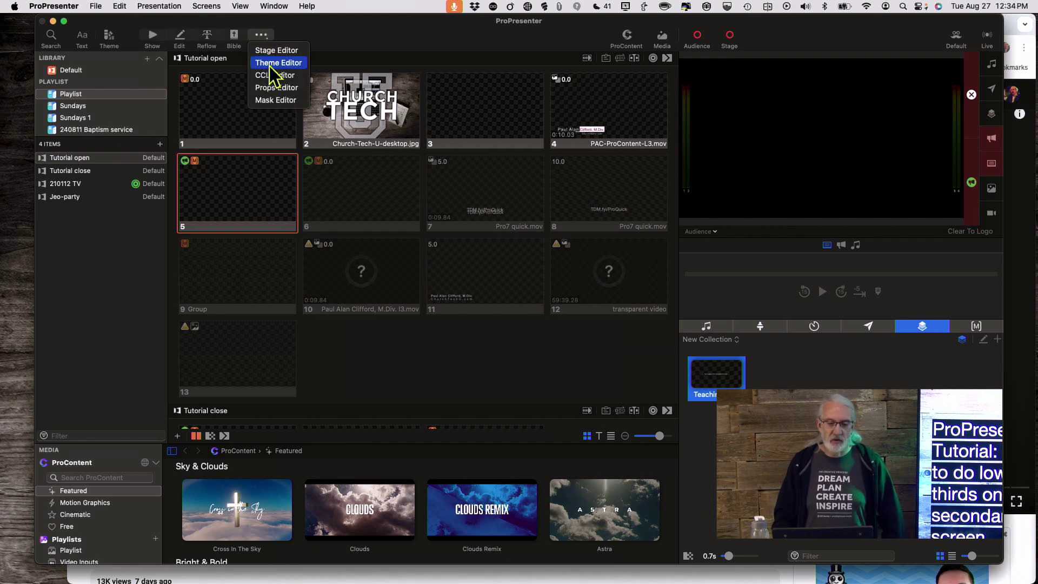
pyautogui.click(270, 63)
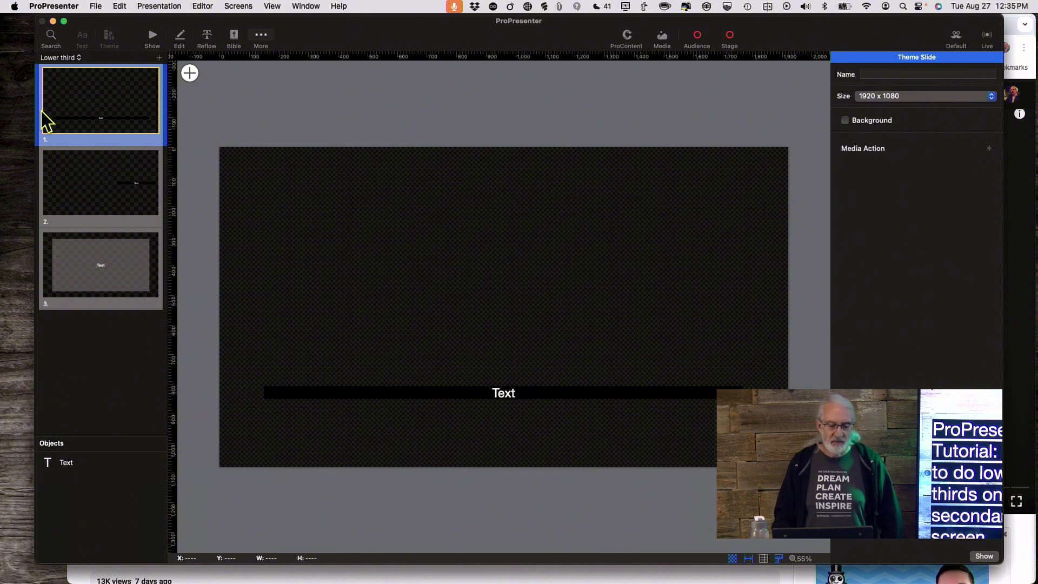
pyautogui.click(79, 58)
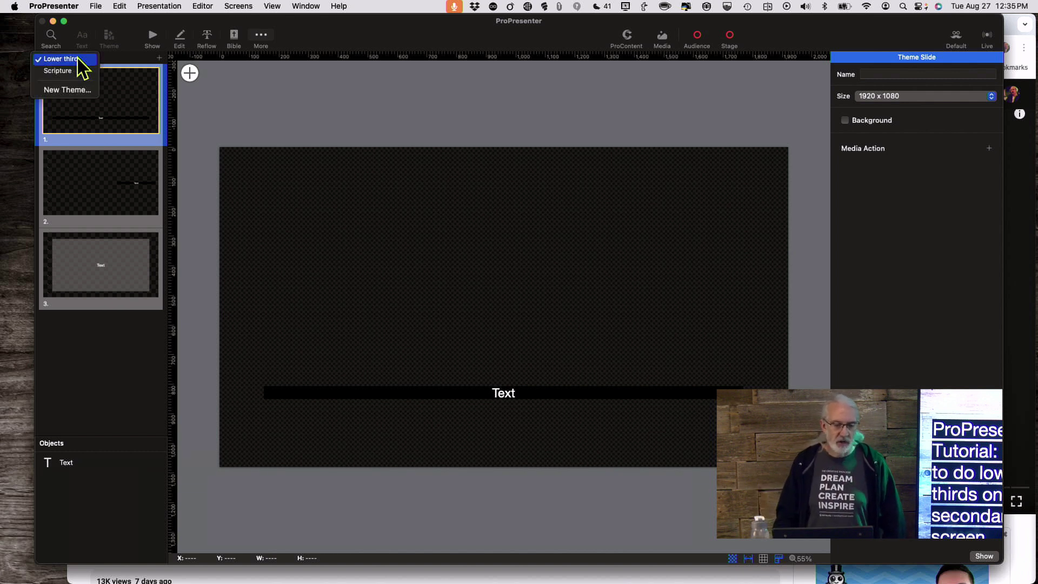
pyautogui.click(66, 90)
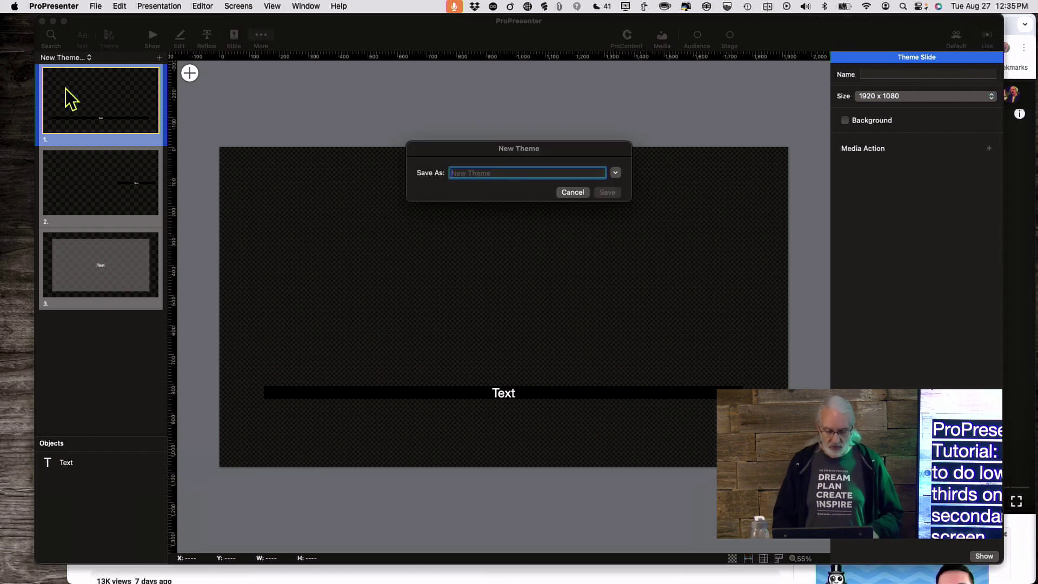
# Name the new theme 'Worship lower third' and save it.
pyautogui.write('Worship lower third')
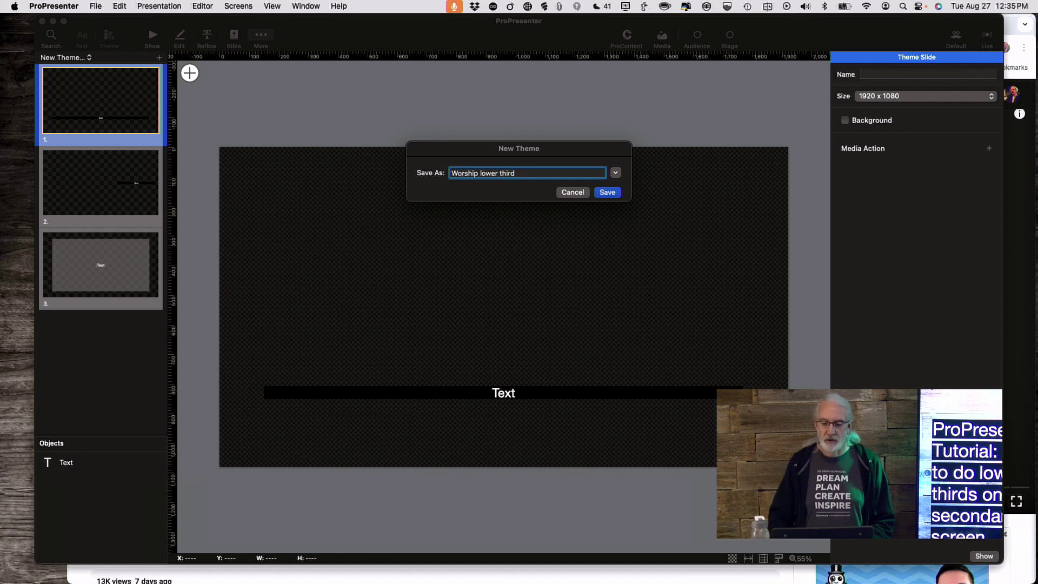
pyautogui.click(608, 193)
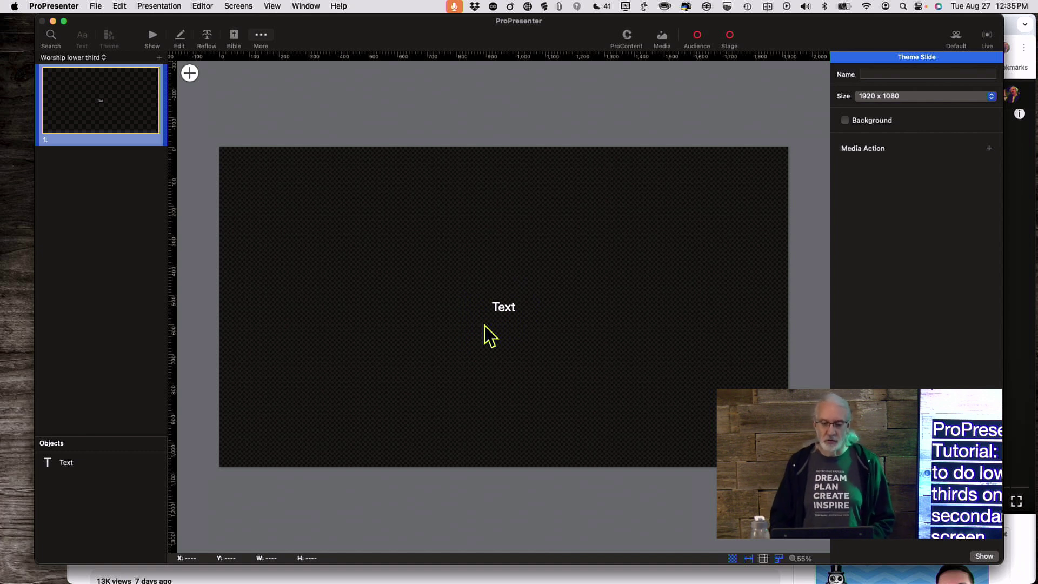
# Drag the text box's top edge down into a 1620 × 269 band near the bottom, then enter it for editing.
pyautogui.click(503, 304)
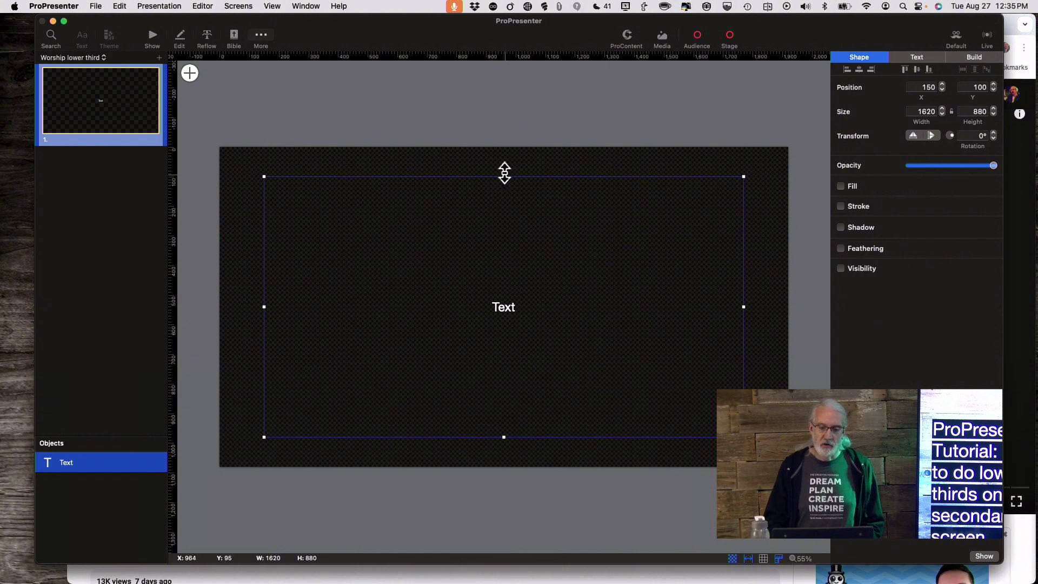
pyautogui.moveTo(503, 177); pyautogui.dragTo(499, 357)
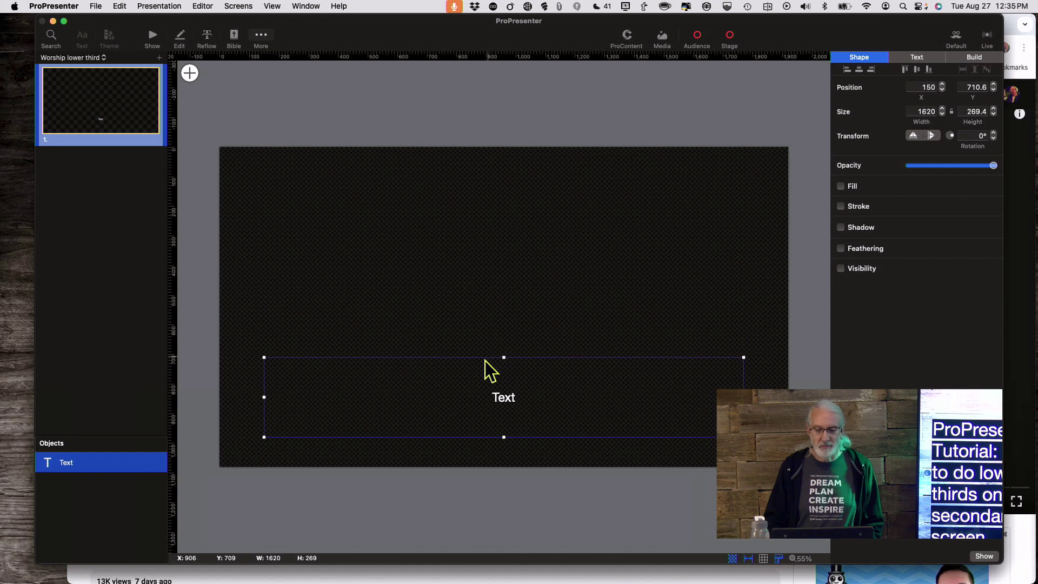
pyautogui.doubleClick(506, 399)
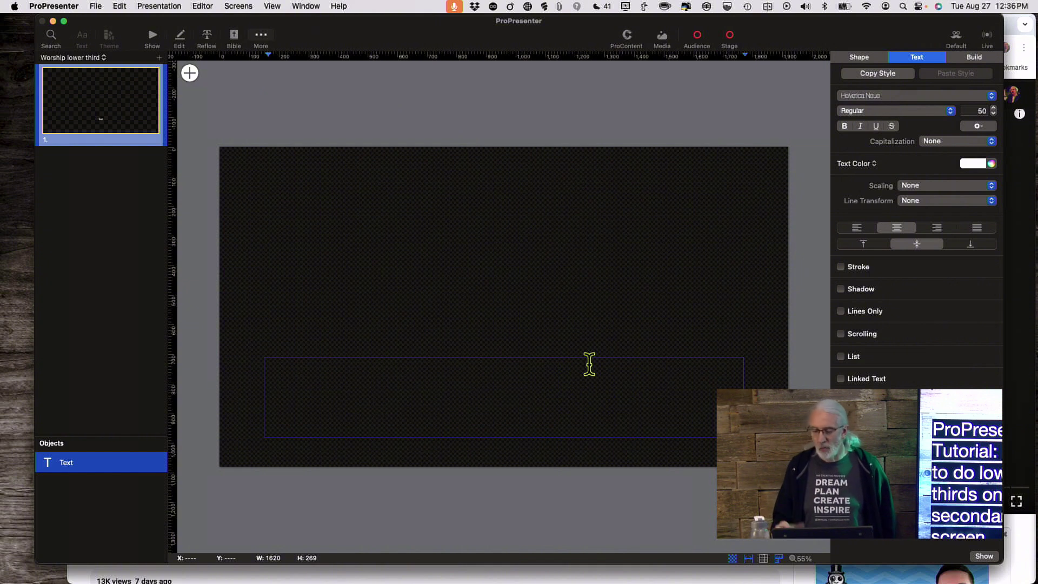
# Turn on Fill for the text box and set it to black.
pyautogui.click(861, 56)
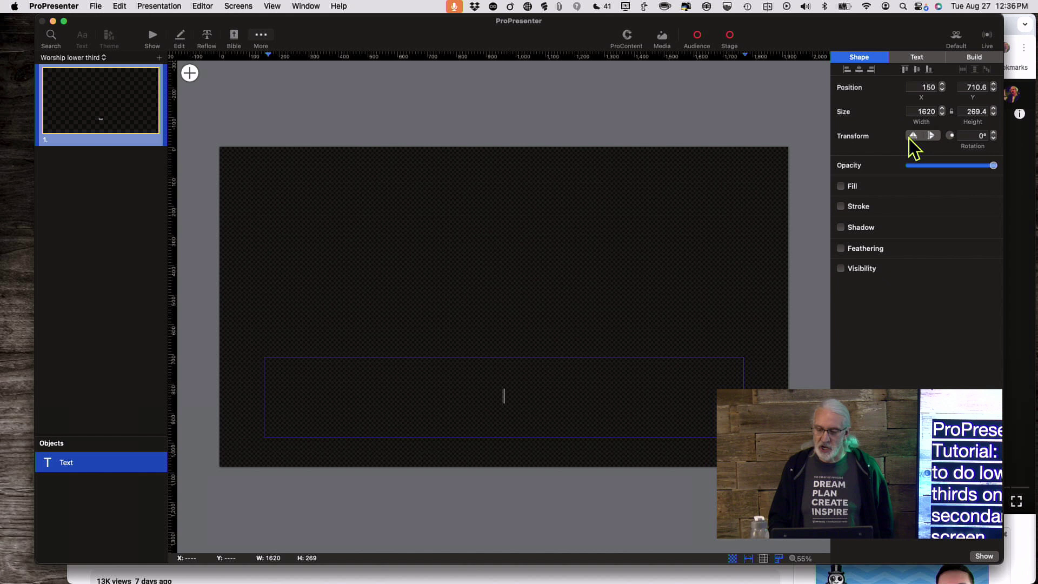
pyautogui.click(840, 186)
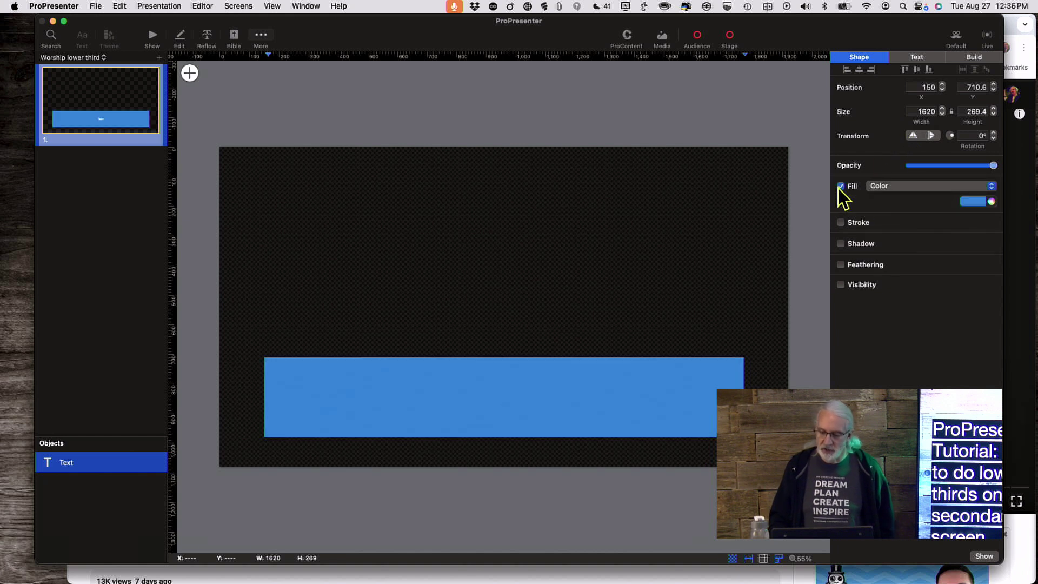
pyautogui.click(977, 201)
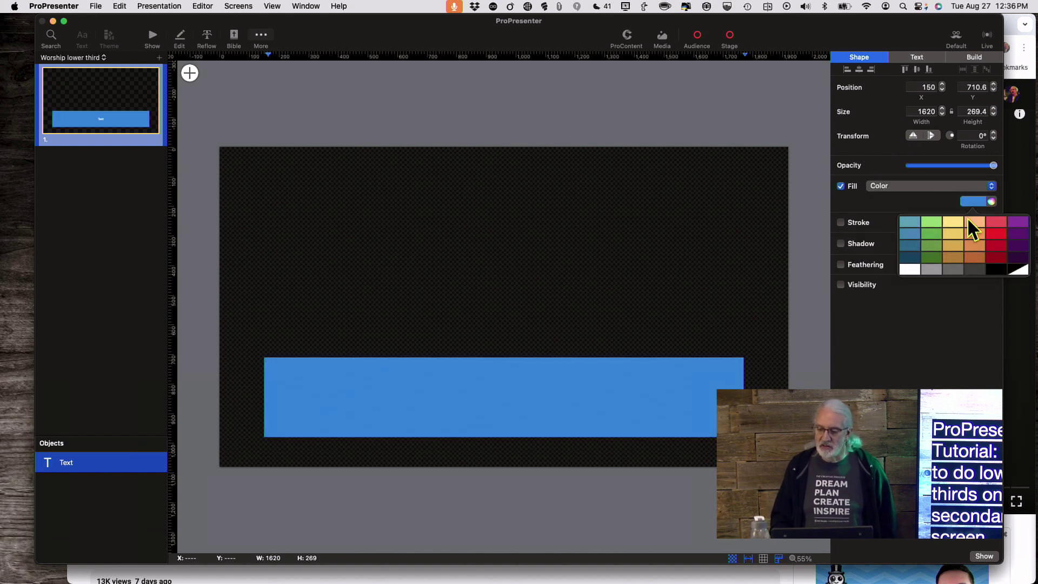
pyautogui.click(993, 272)
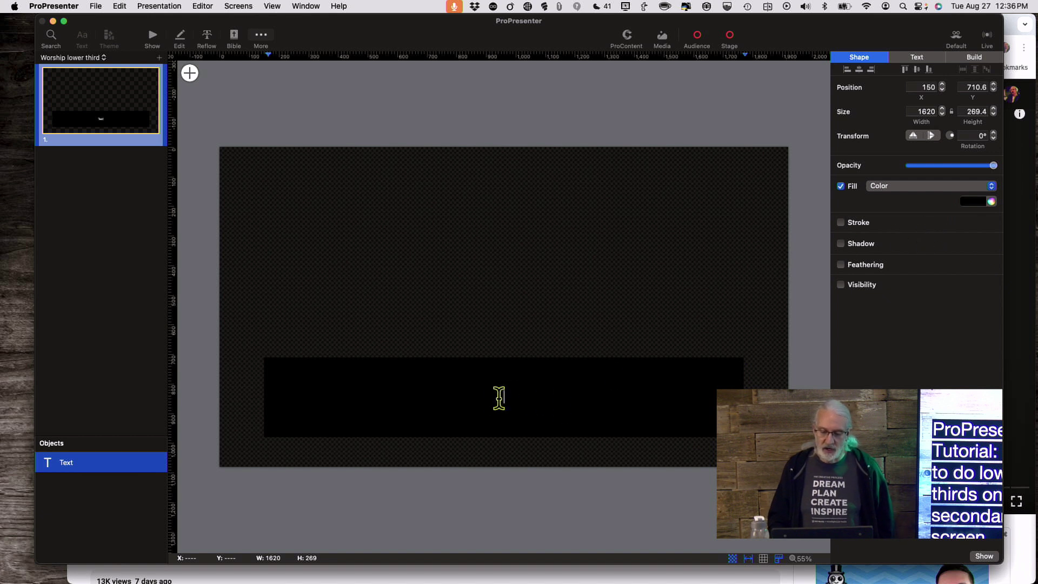
# Type two placeholder lines, 'Lsgwfljgfs' and 'Llkj;sfgkj', into the text box and reselect it.
pyautogui.write('lsgfljgfs')
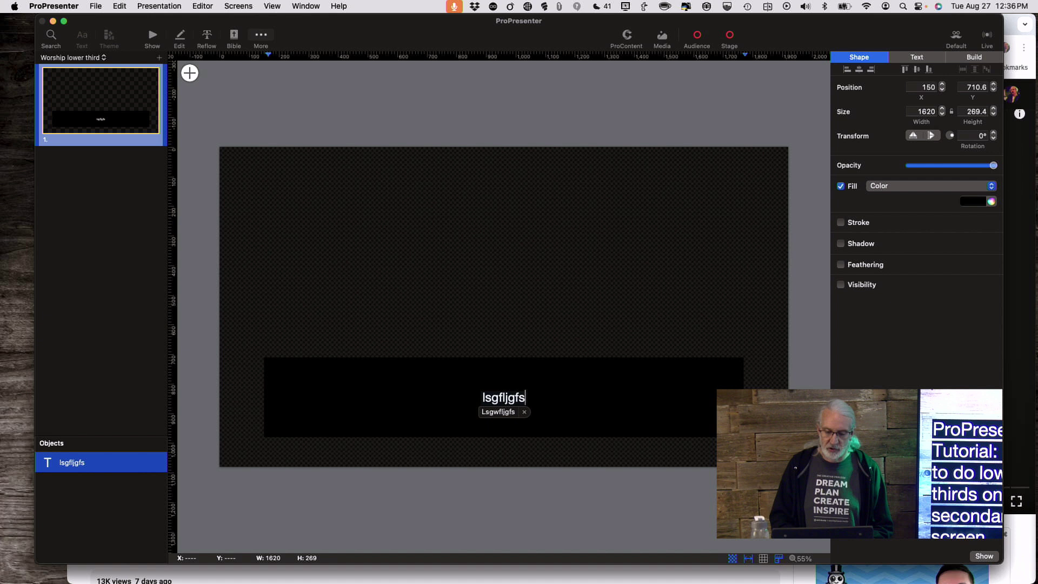
pyautogui.press('Return')
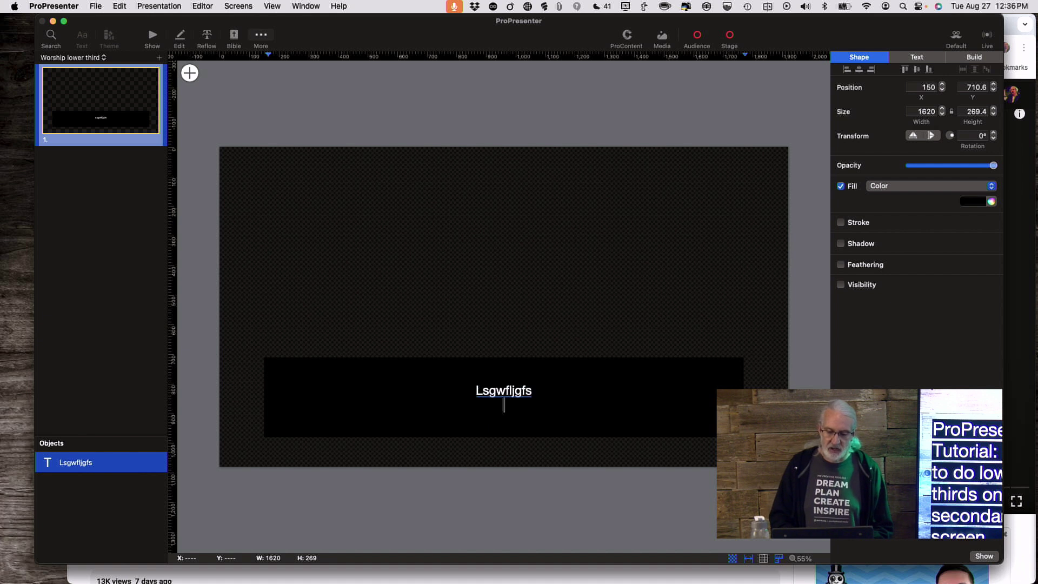
pyautogui.write('llkj;sfgkj')
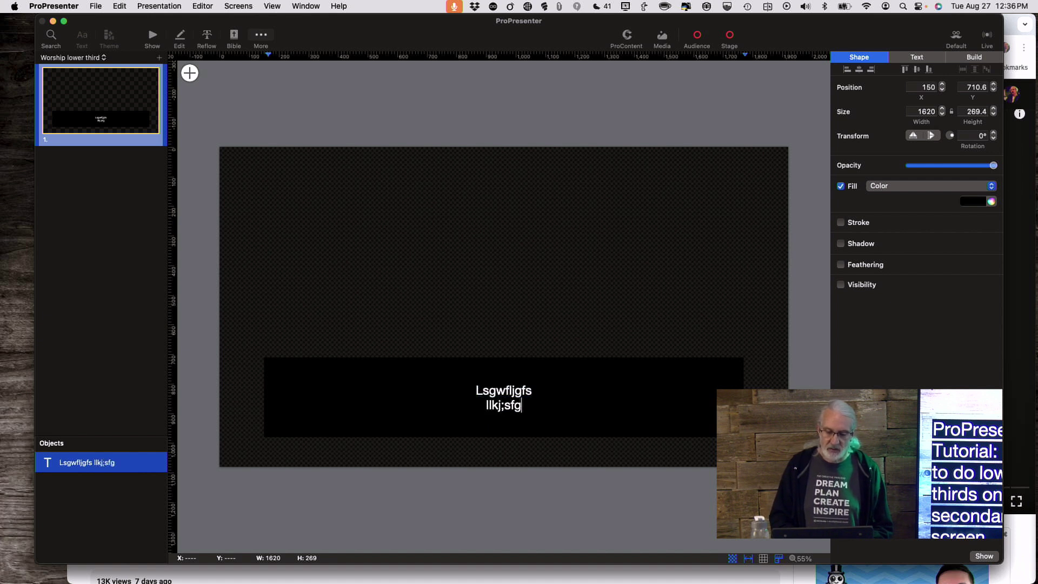
pyautogui.click(541, 408)
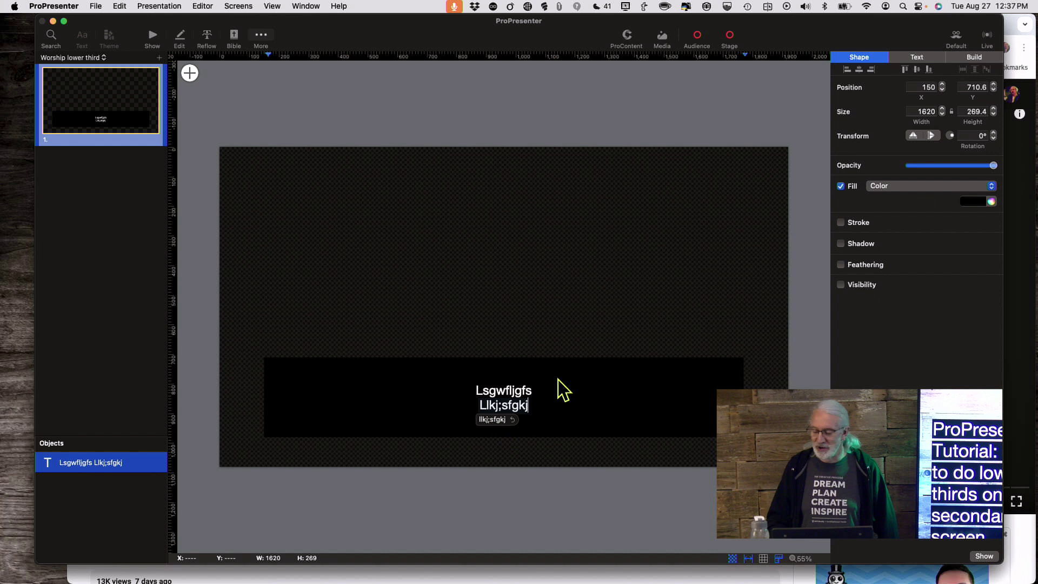
pyautogui.click(599, 331)
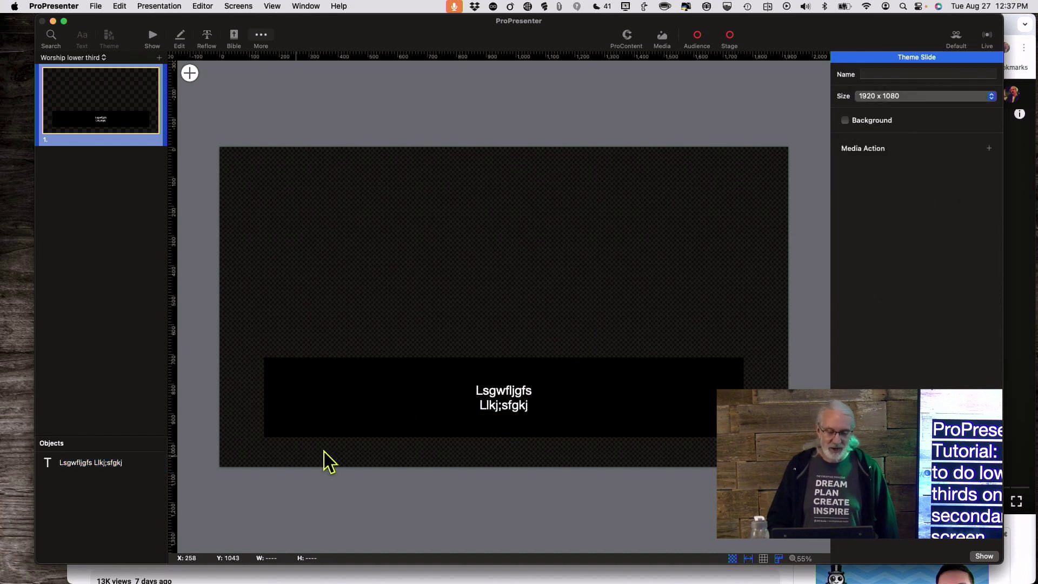
pyautogui.click(537, 409)
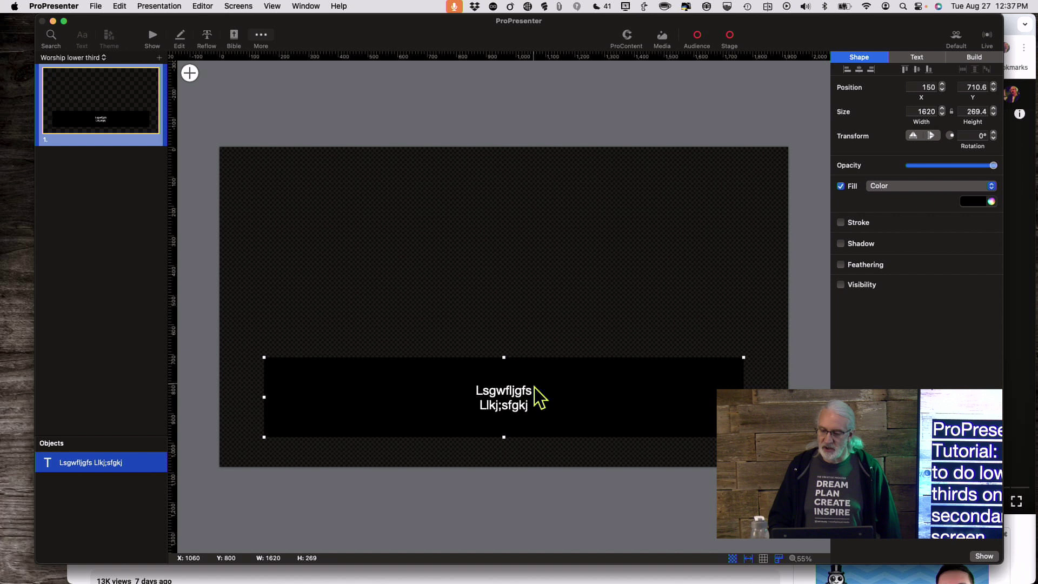
# Set the text background to Lines Only, Full Width, with vertical padding of -14.
pyautogui.click(920, 58)
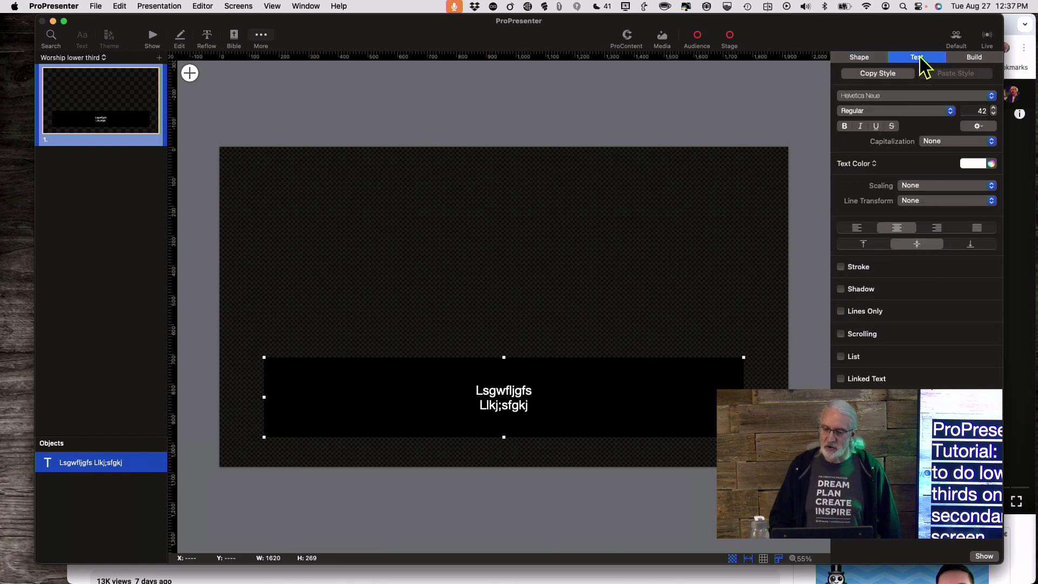
pyautogui.click(830, 316)
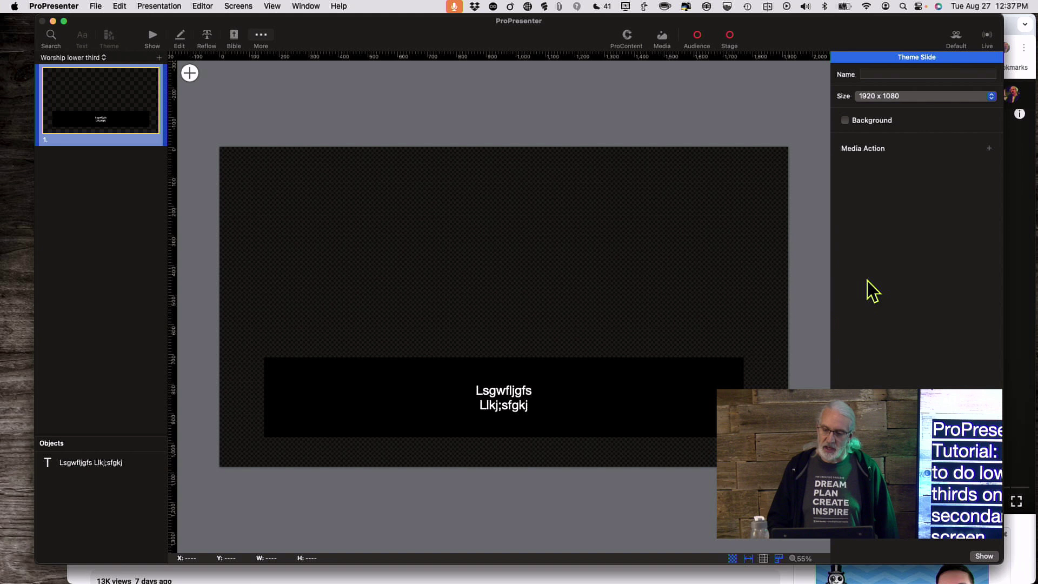
pyautogui.click(511, 414)
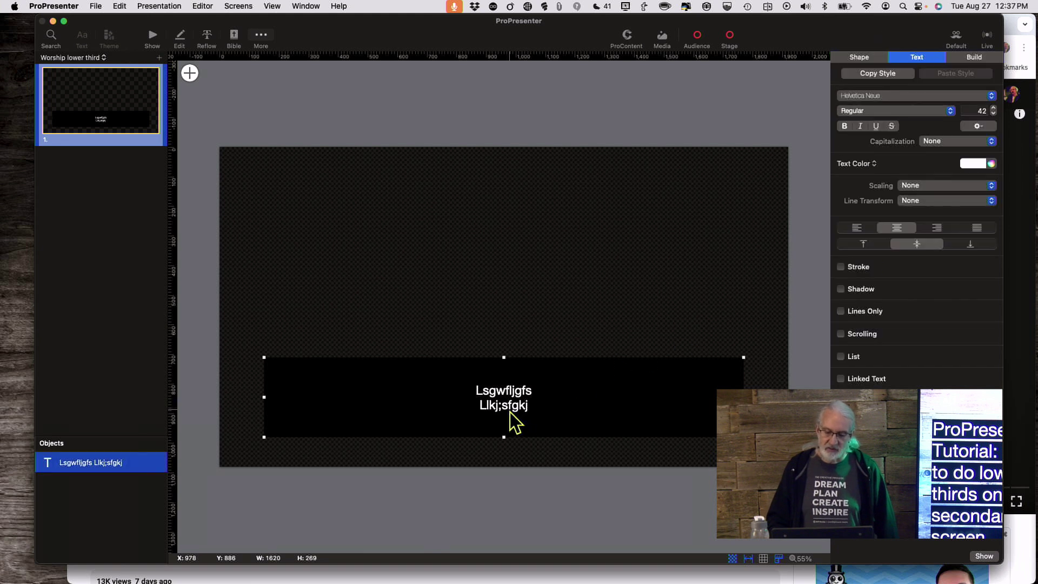
pyautogui.click(842, 311)
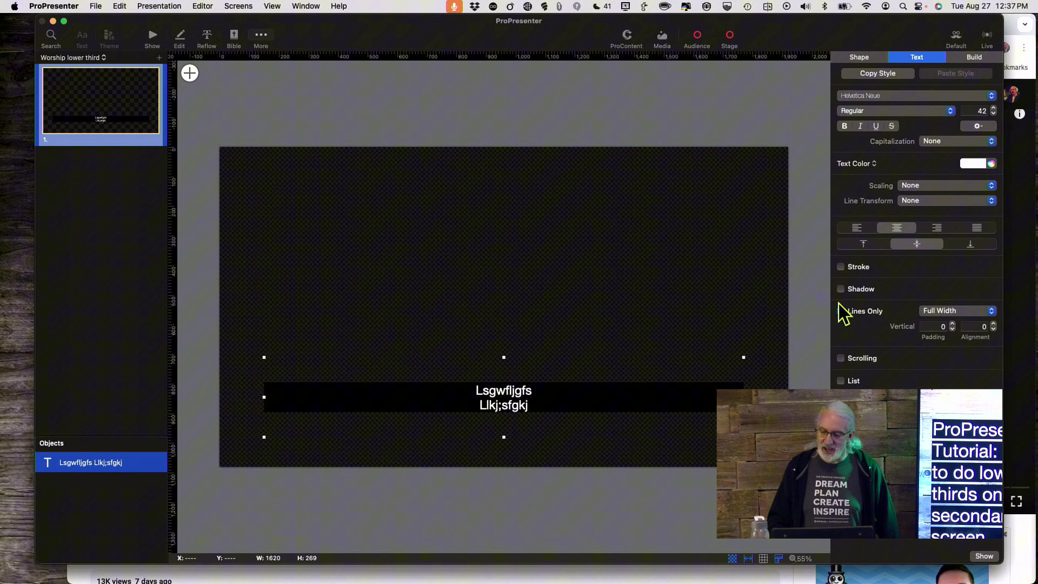
pyautogui.click(952, 329)
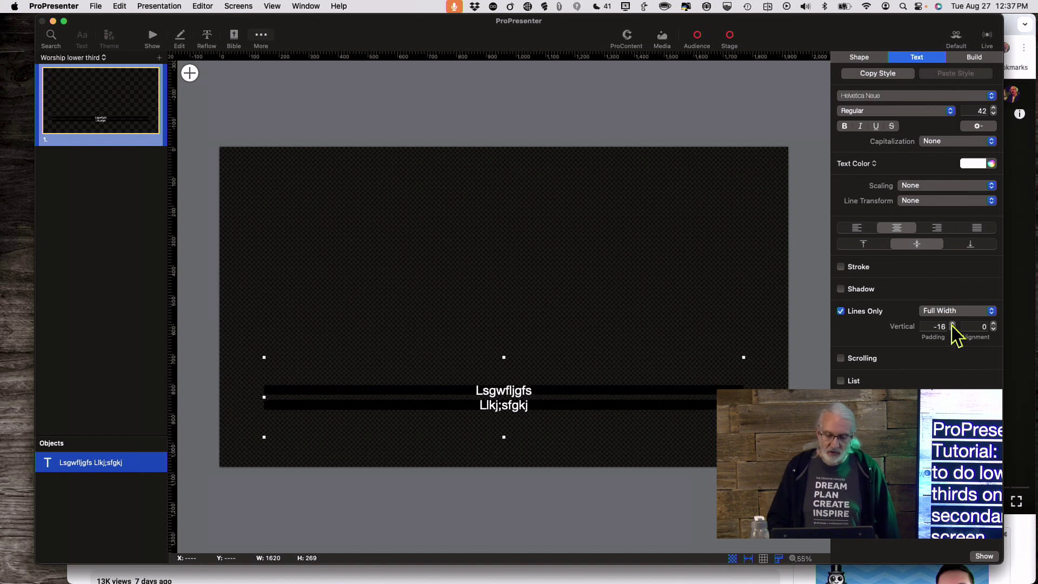
pyautogui.click(952, 323)
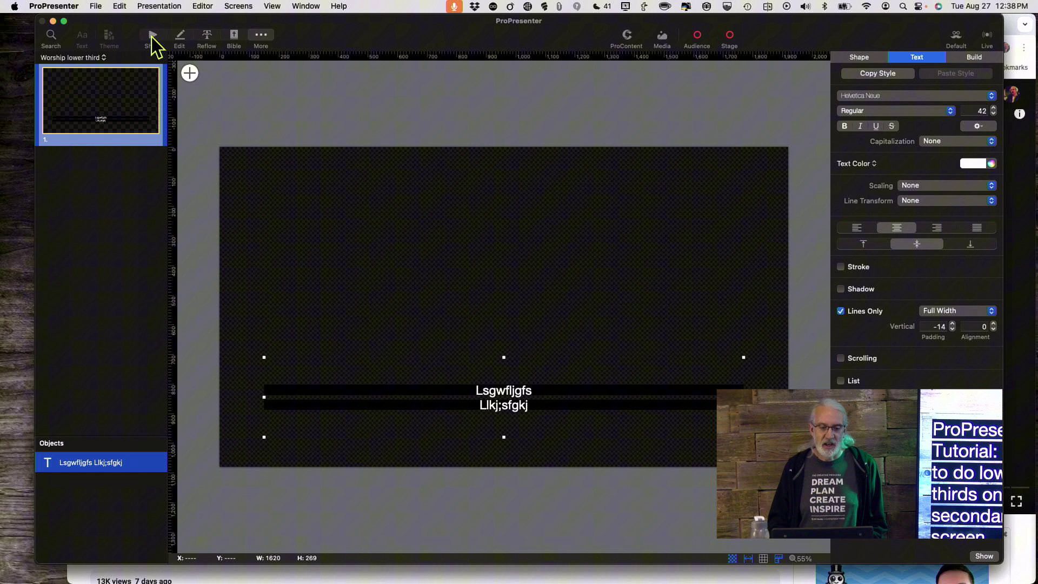
# Return to Show mode and open Alabaster Heart from the Sundays 1 playlist.
pyautogui.click(152, 35)
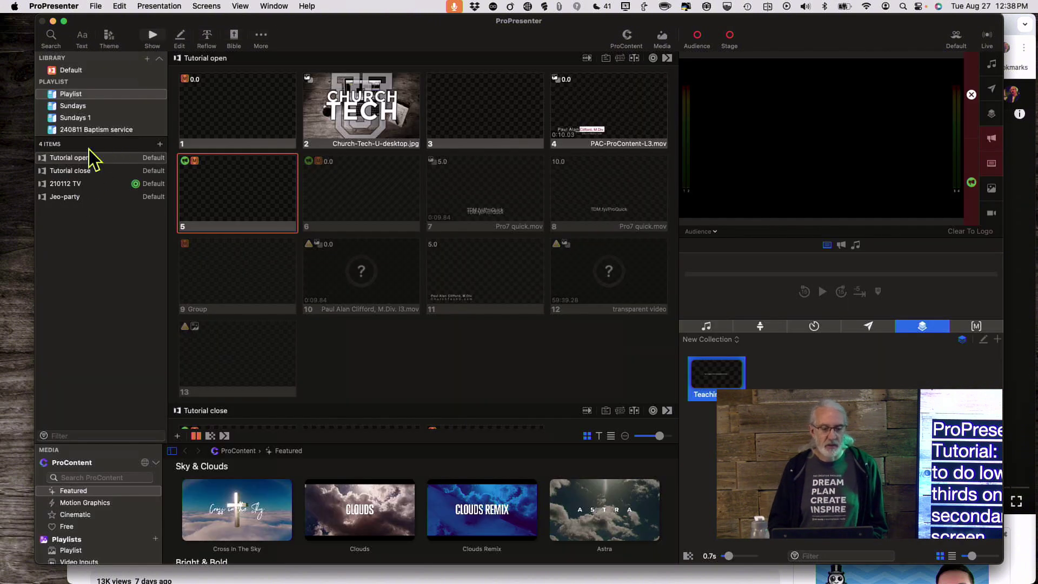
pyautogui.click(82, 118)
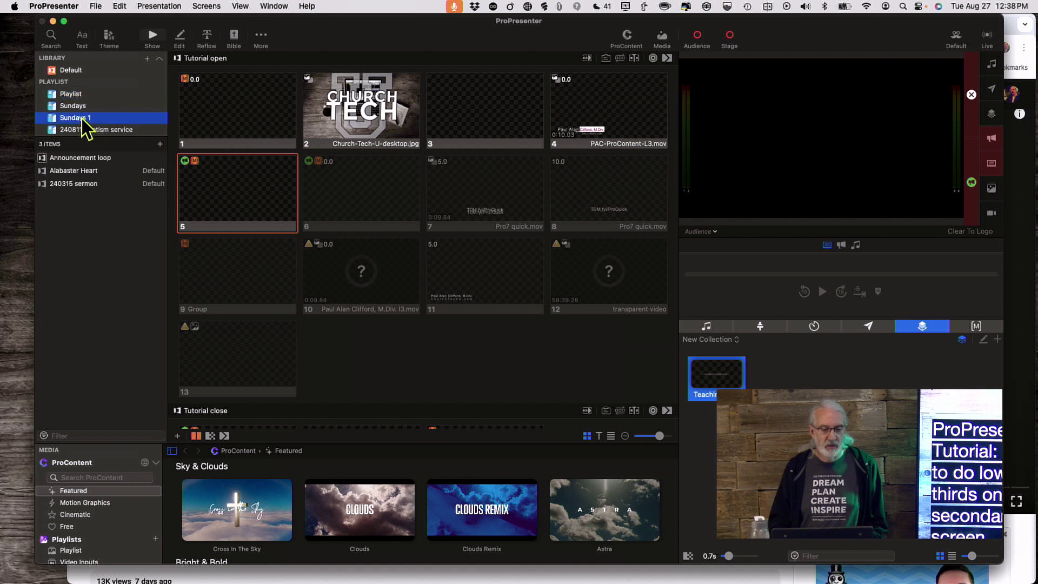
pyautogui.click(77, 171)
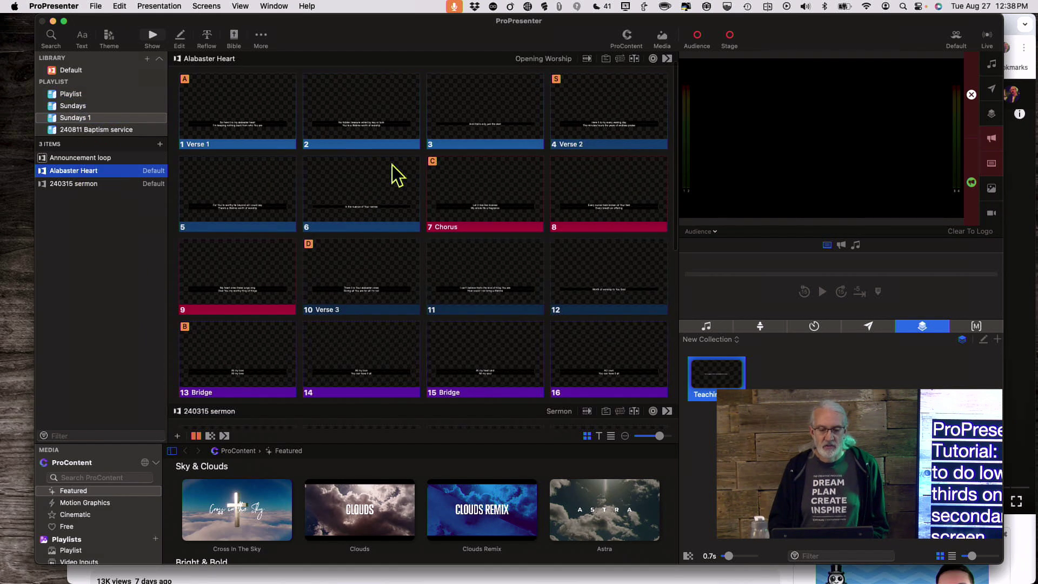
# Select all 16 Alabaster Heart slides and bring up the Themes submenu from their context menu.
pyautogui.rightClick(346, 128)
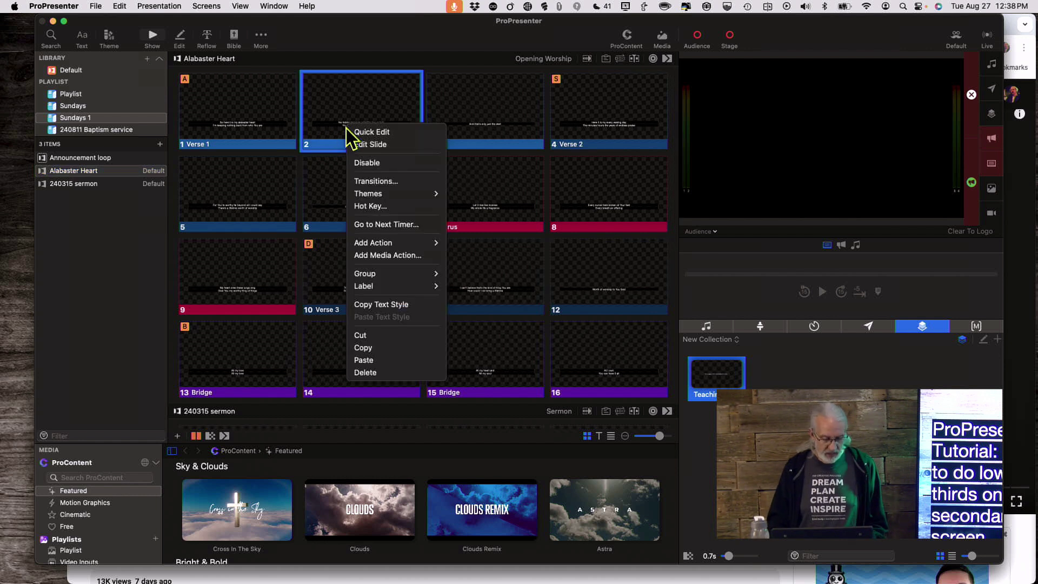
pyautogui.press('Escape')
pyautogui.press('super+a')
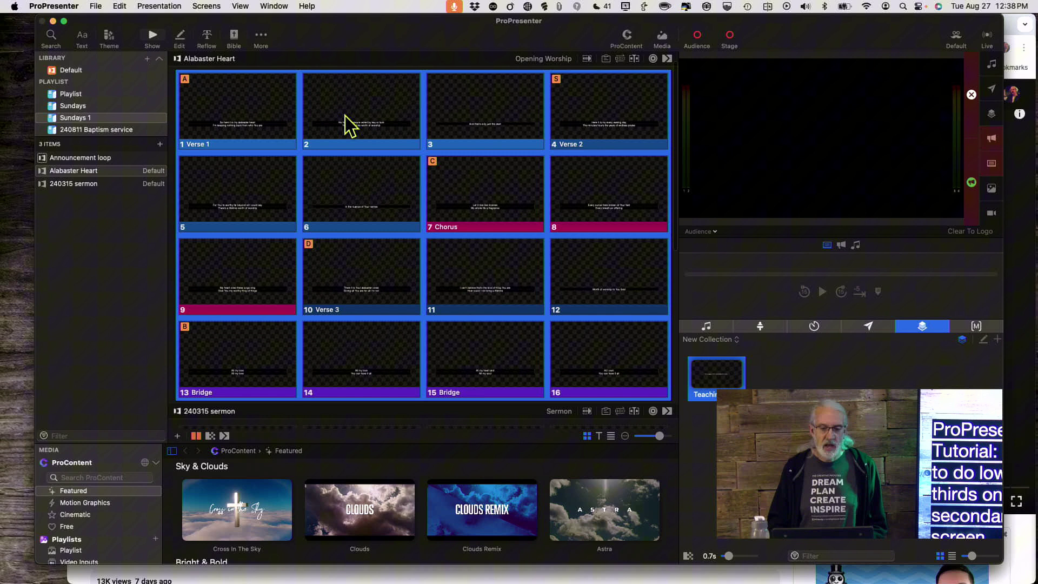
pyautogui.rightClick(348, 120)
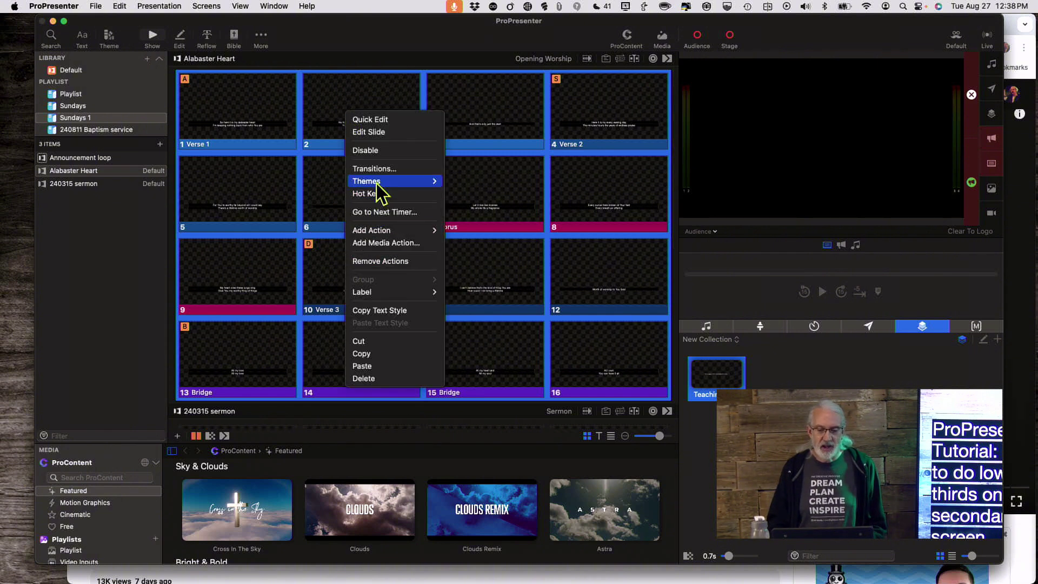
pyautogui.moveTo(381, 183)
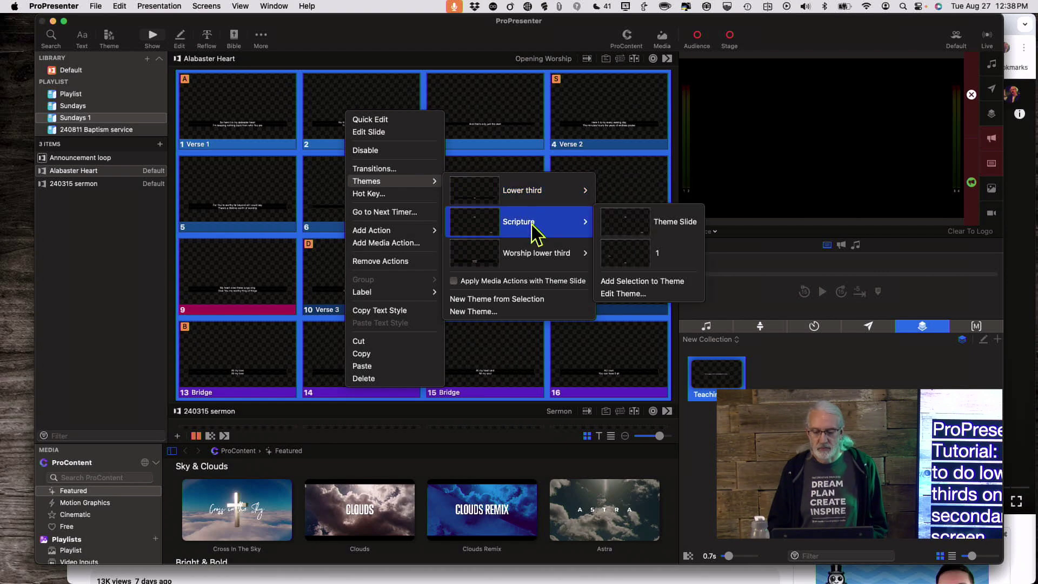
# Apply the third Lower third theme slide to all slides, deselect them, and send Verse 1 live.
pyautogui.moveTo(536, 191)
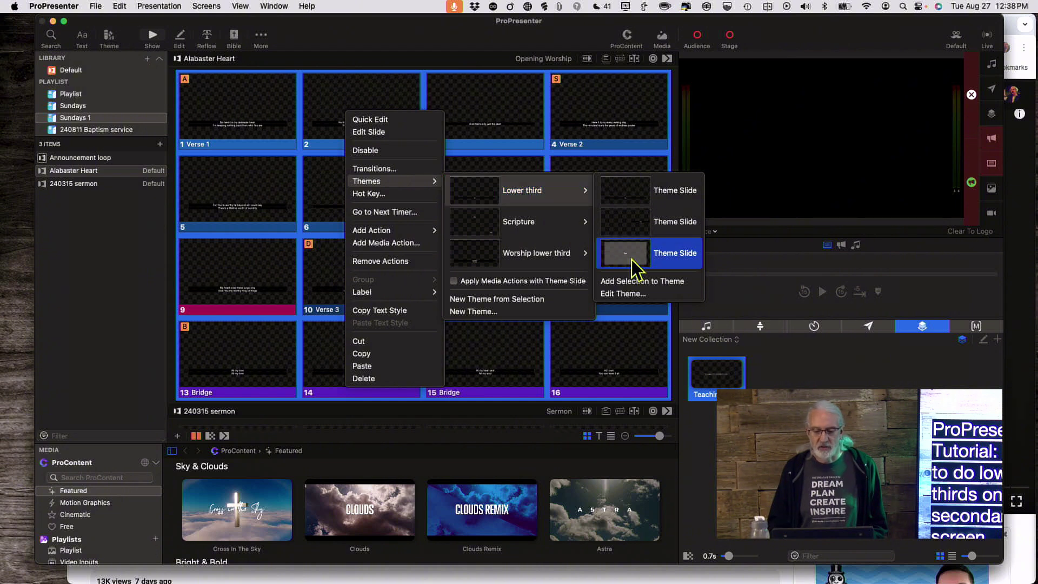
pyautogui.click(632, 259)
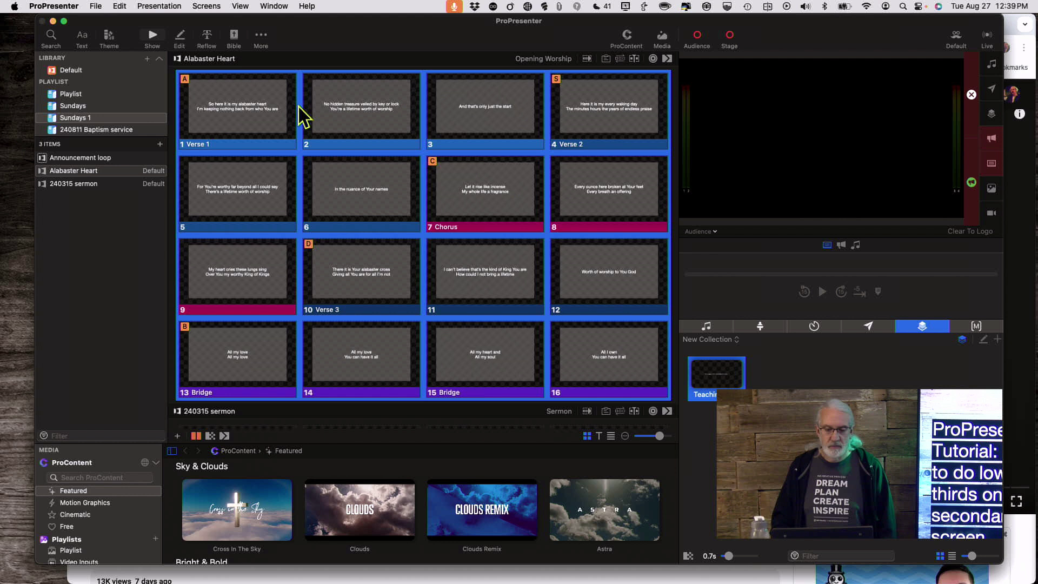
pyautogui.press('Escape')
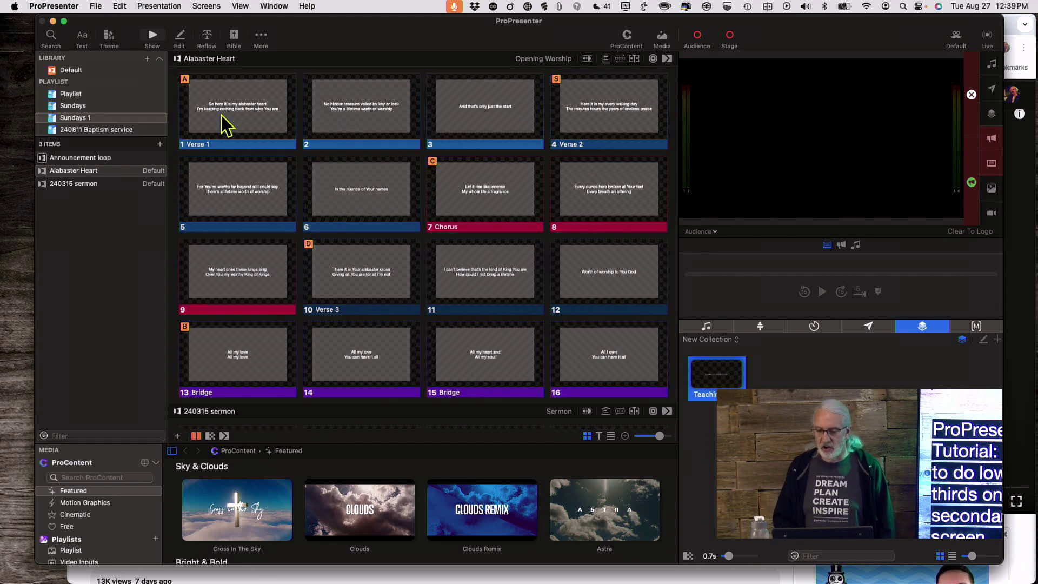
pyautogui.click(244, 136)
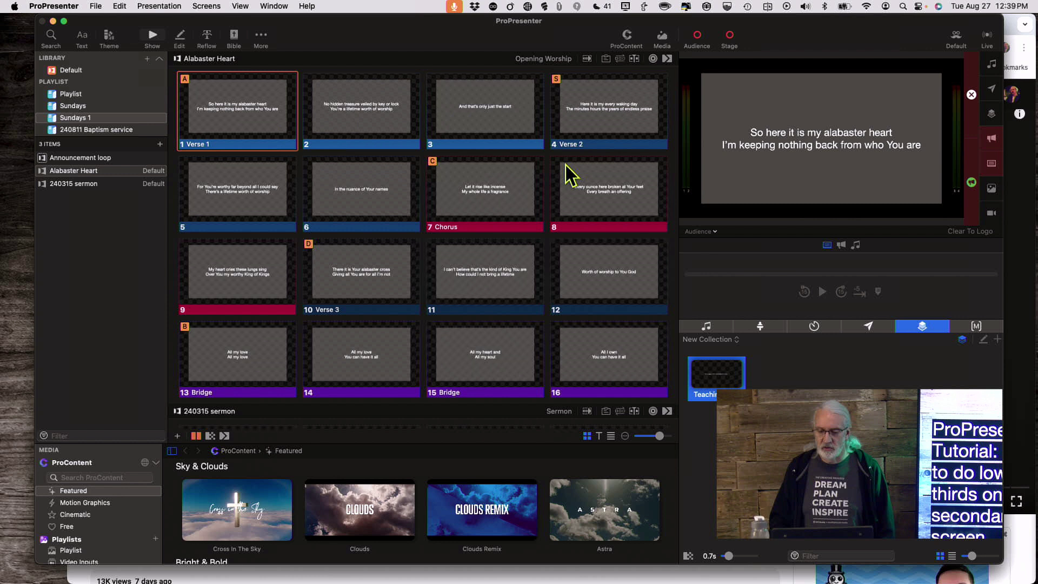
# Switch the output preview from Audience to Alpha and open the Looks list.
pyautogui.click(716, 231)
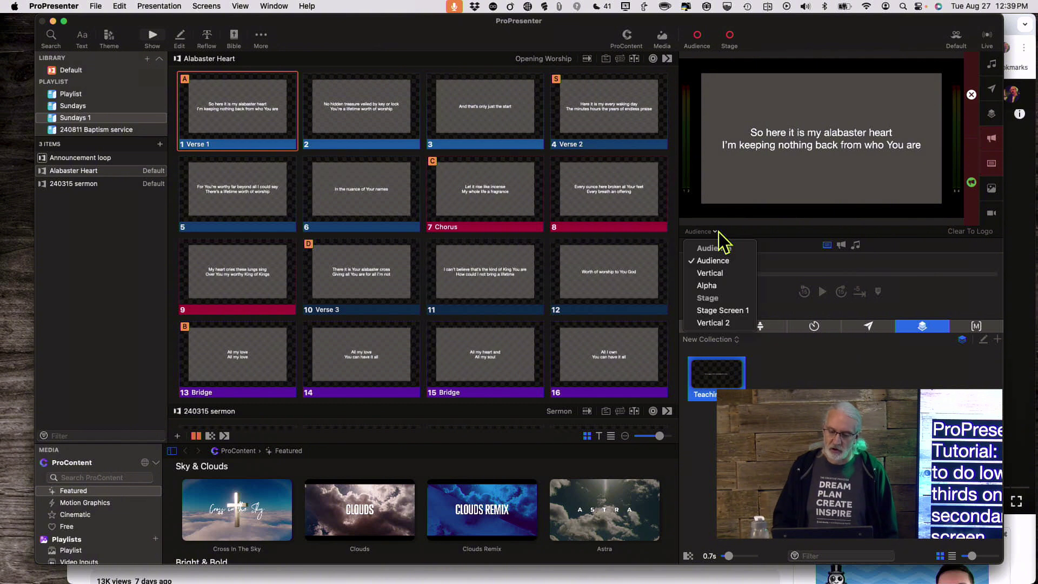
pyautogui.click(715, 286)
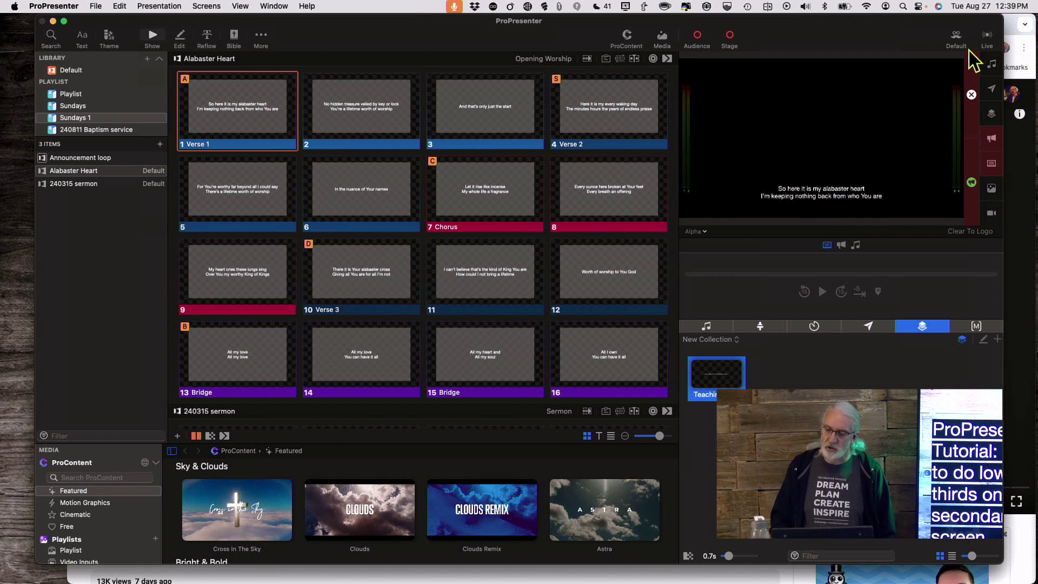
pyautogui.click(958, 38)
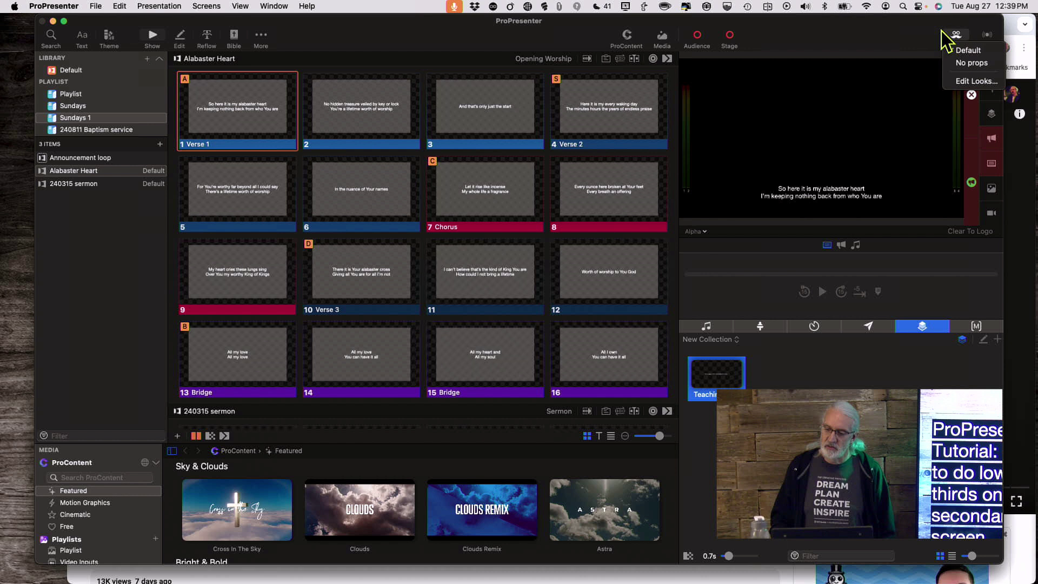
# In the Looks editor, remove the Scripture alternate theme from Alpha presentations.
pyautogui.click(963, 81)
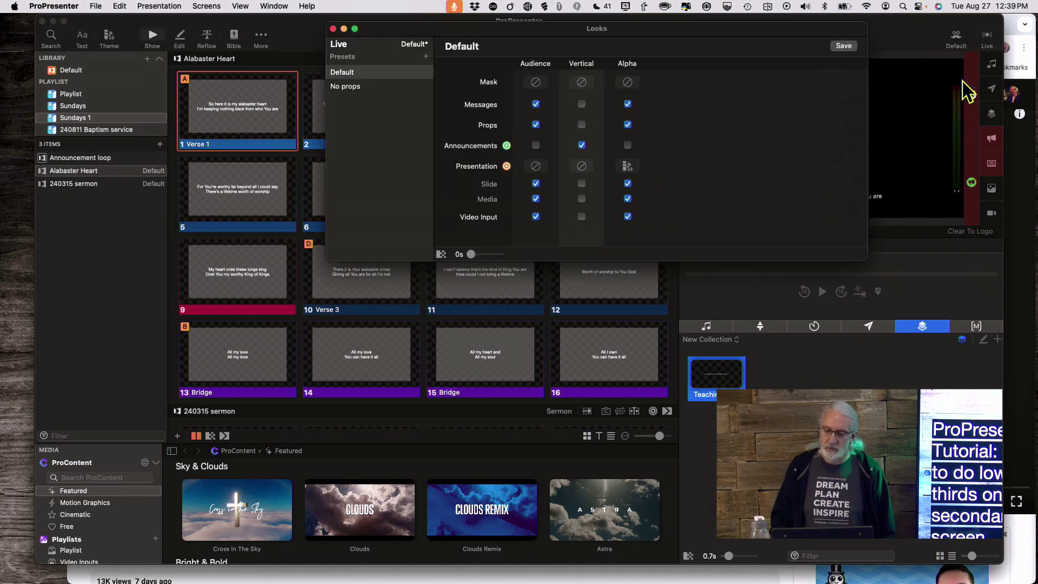
pyautogui.click(632, 168)
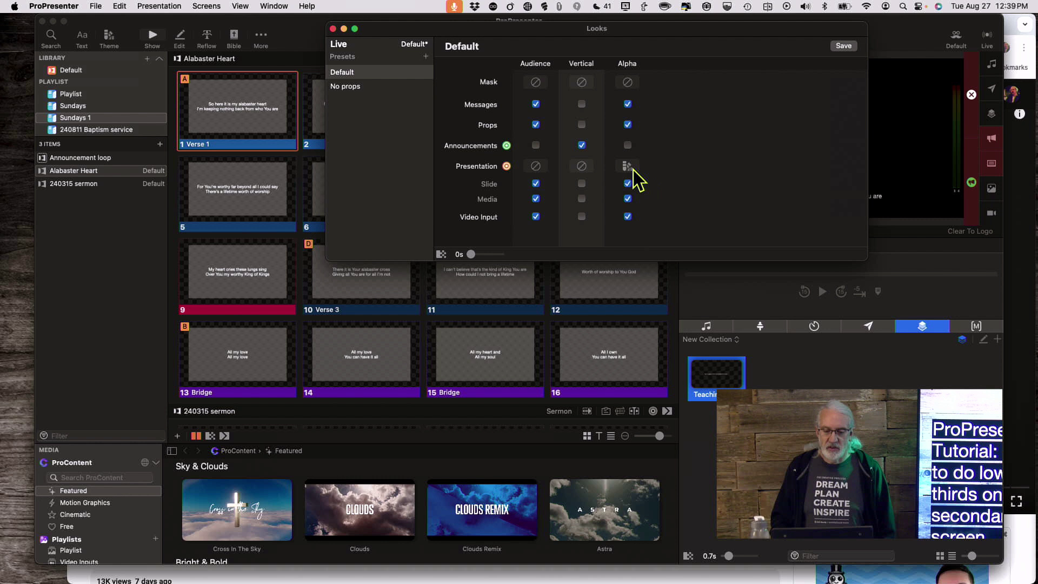
pyautogui.click(628, 167)
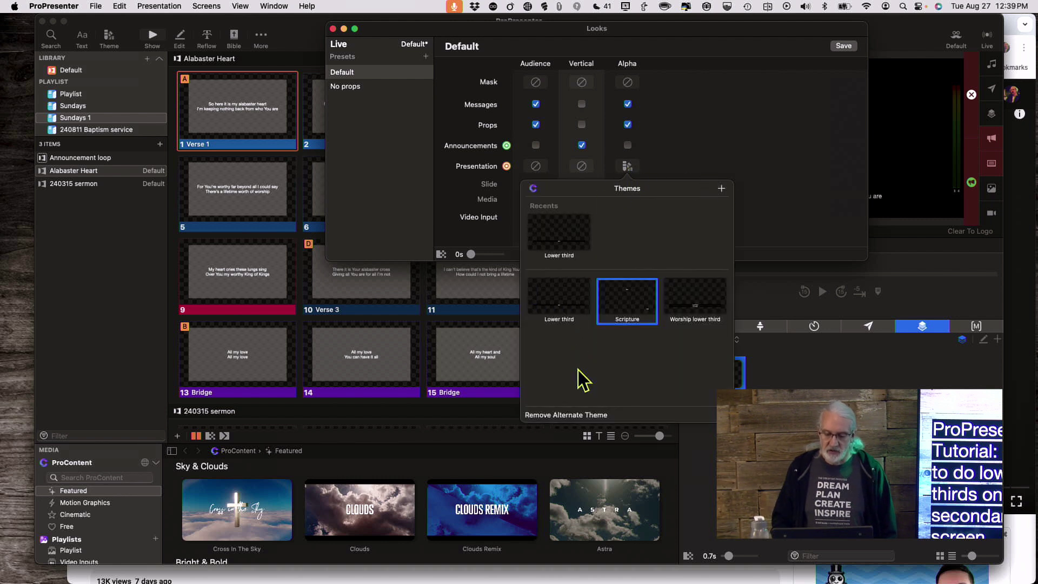
pyautogui.click(570, 415)
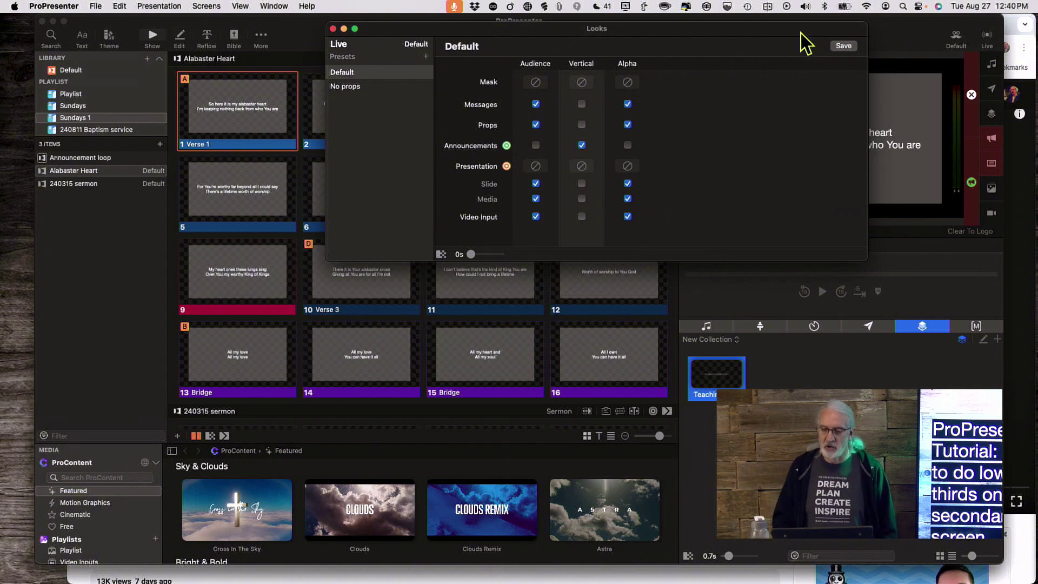
pyautogui.moveTo(793, 28); pyautogui.dragTo(737, 161)
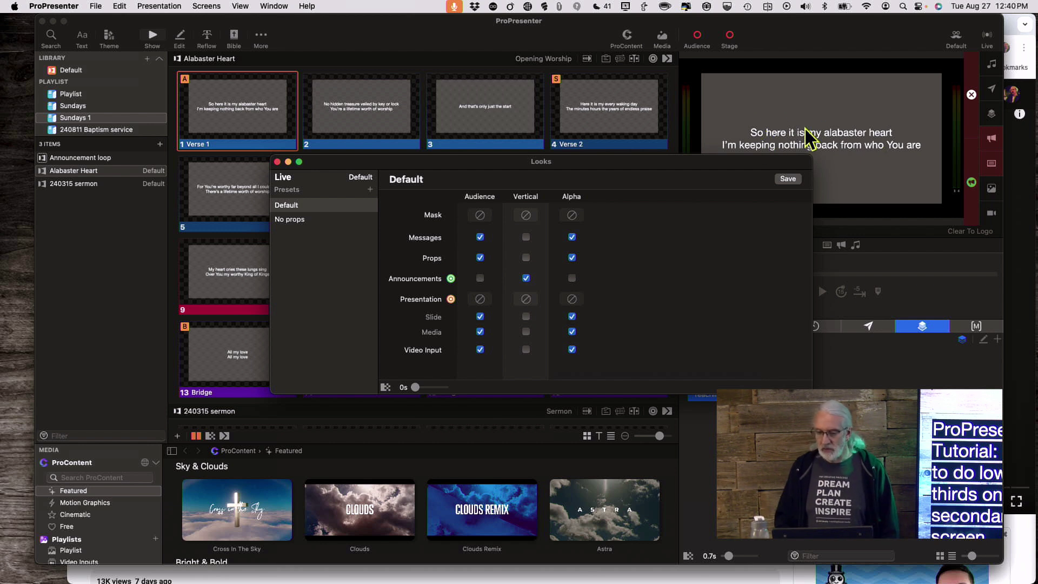
# Assign the Worship lower third theme to Alpha presentations, save the Default look, and close Looks.
pyautogui.click(572, 299)
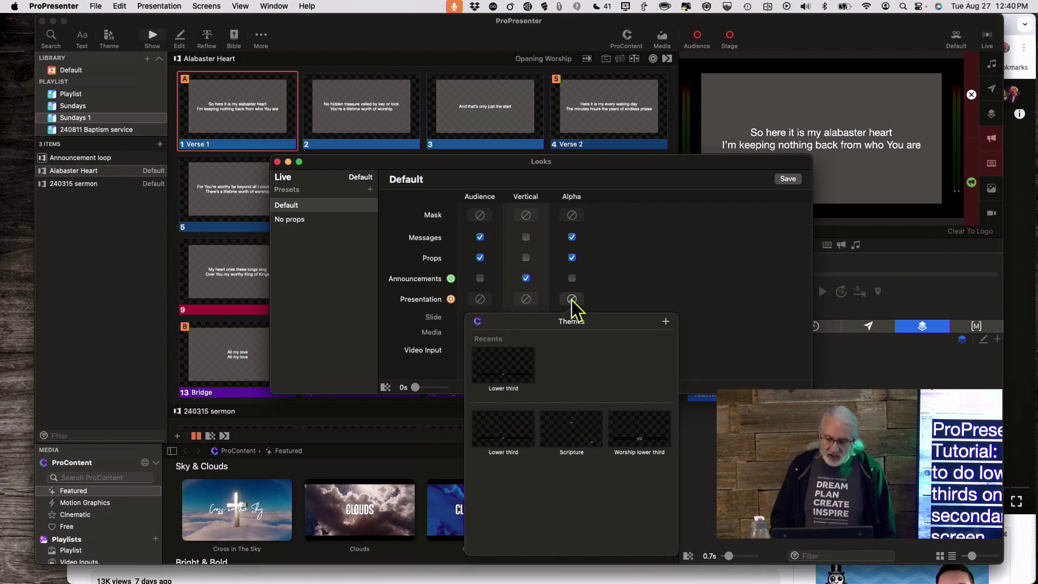
pyautogui.click(640, 443)
pyautogui.click(520, 364)
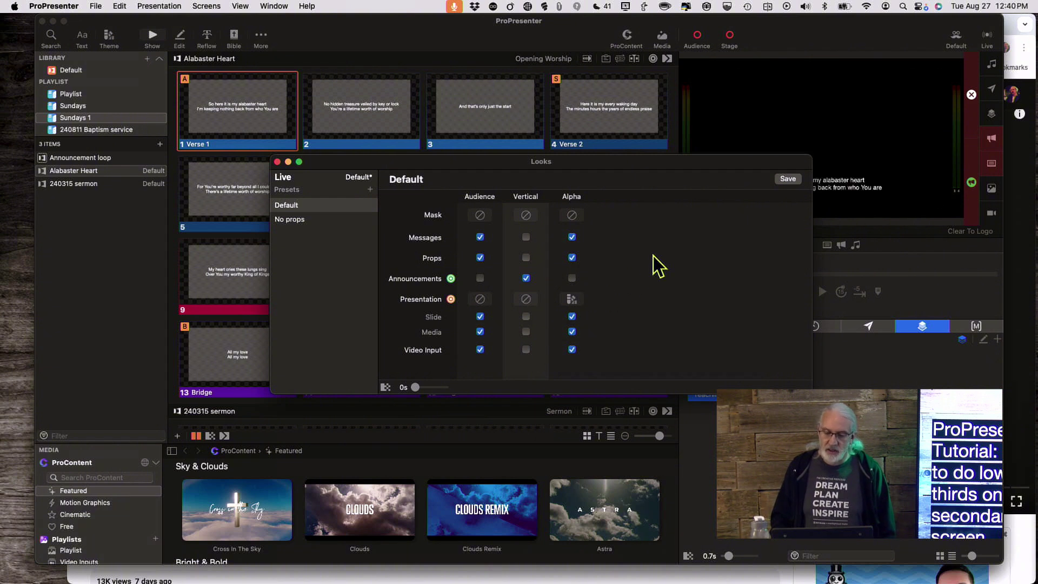
pyautogui.click(788, 179)
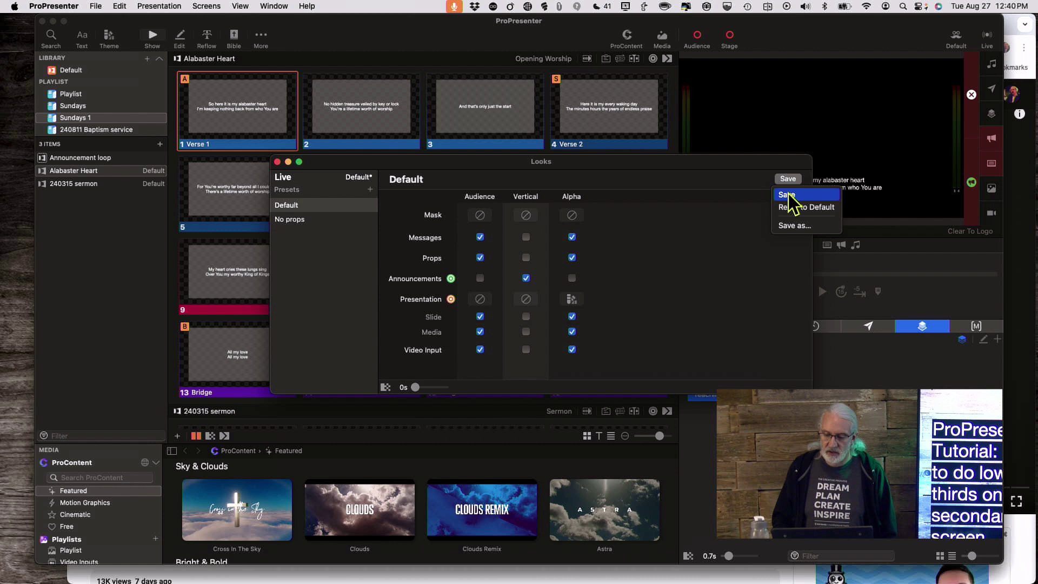
pyautogui.click(789, 196)
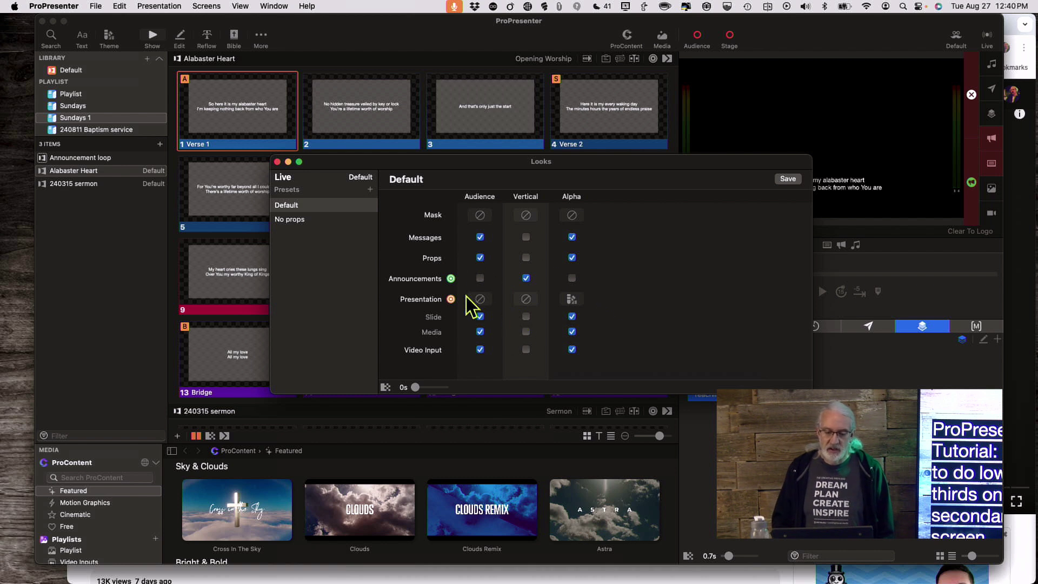
pyautogui.click(277, 162)
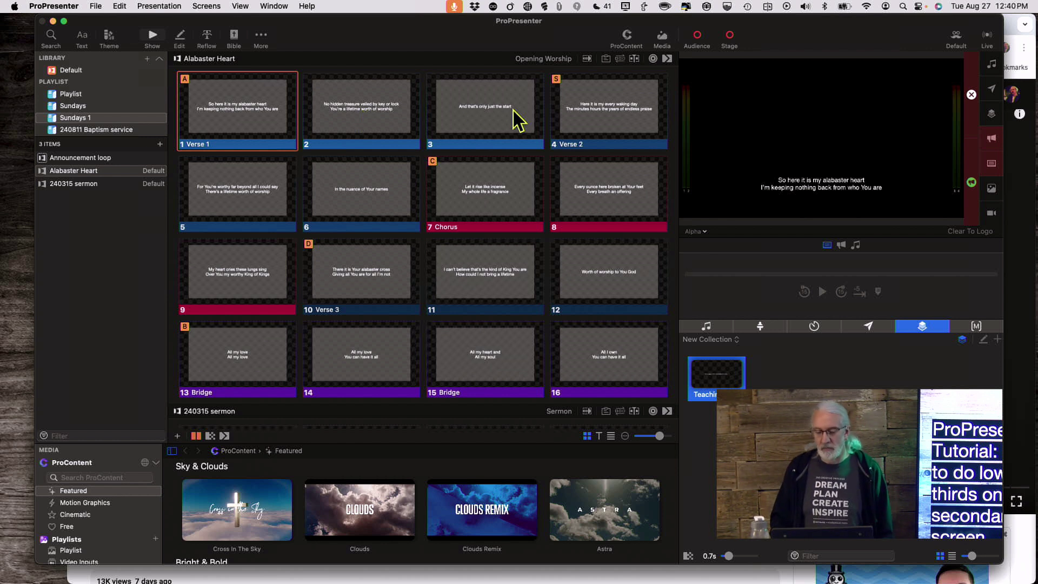
# Advance Alabaster Heart to slide 2 so 'No hidden treasure veiled by key or lock' goes live.
pyautogui.press('Right')
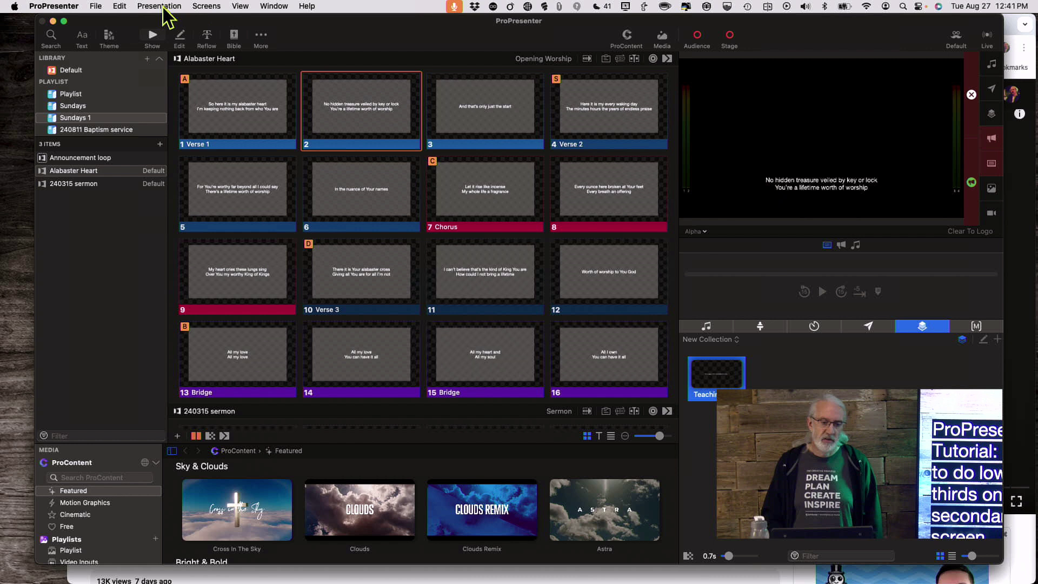
# Open Screen Configuration on the 1920 x 1080 Alpha screen and browse the Audience + screen types.
pyautogui.click(210, 4)
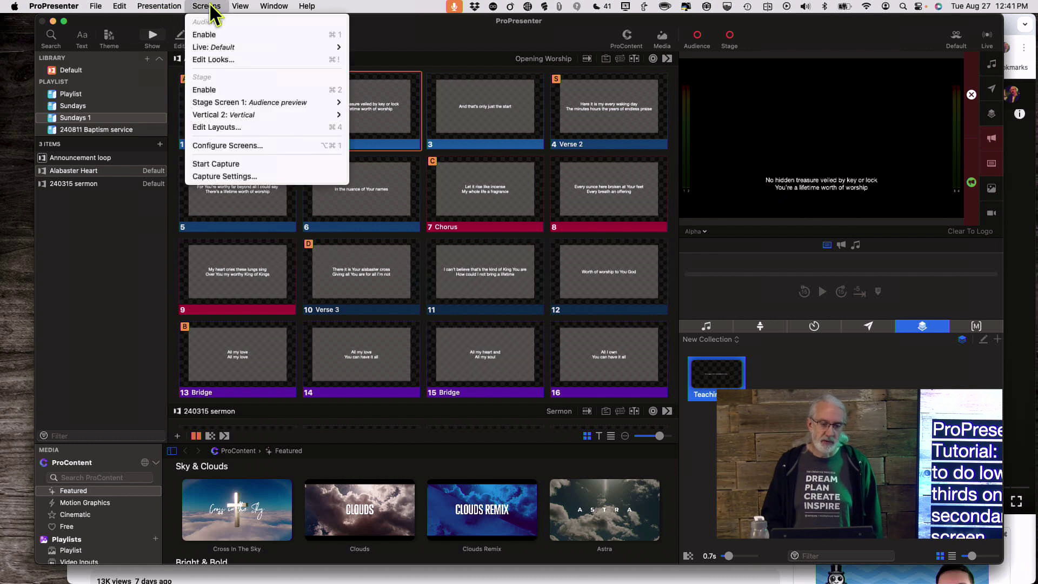
pyautogui.click(229, 145)
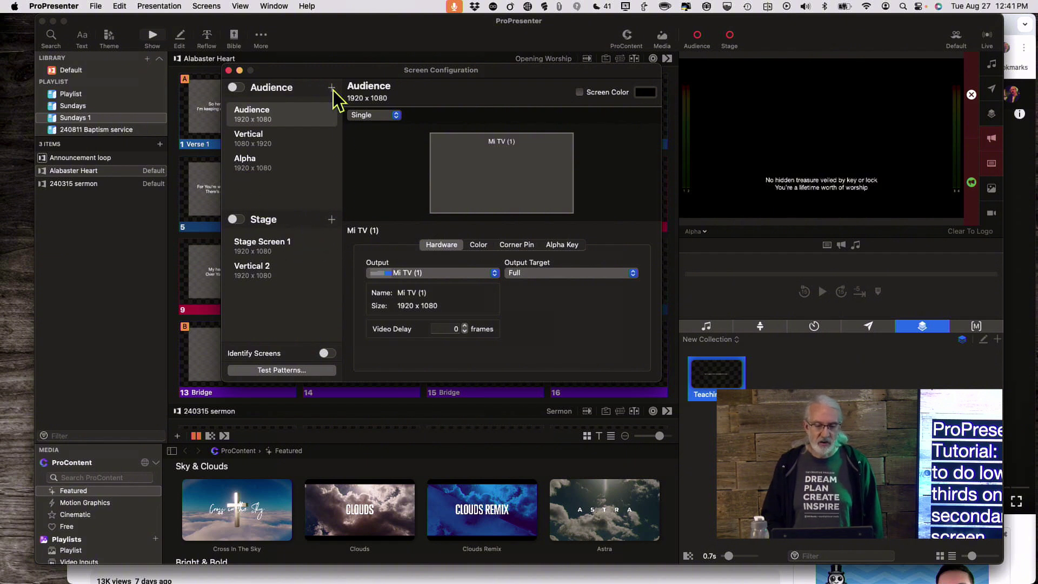
pyautogui.click(250, 165)
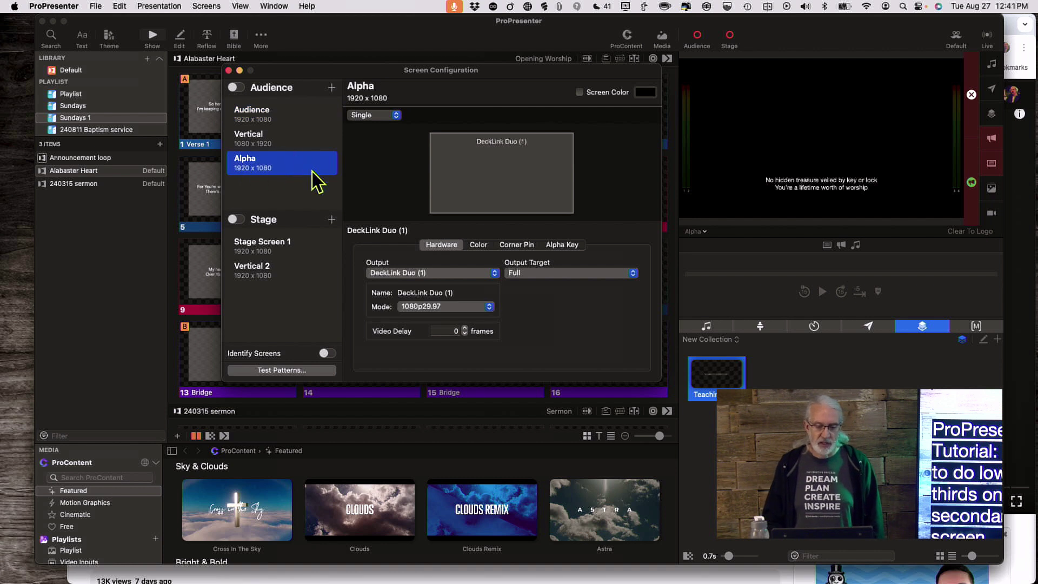
pyautogui.click(333, 88)
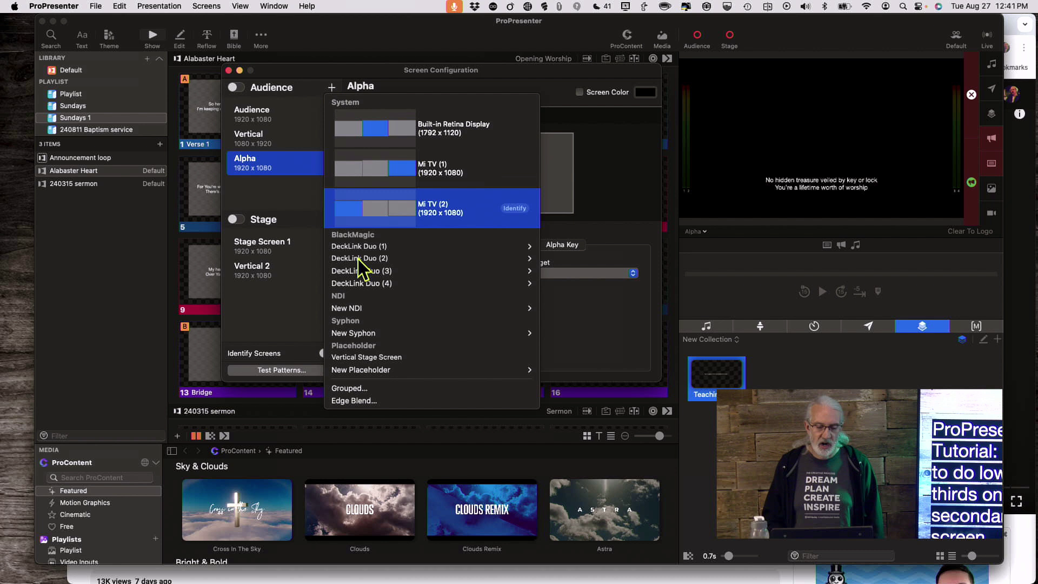
pyautogui.moveTo(363, 310)
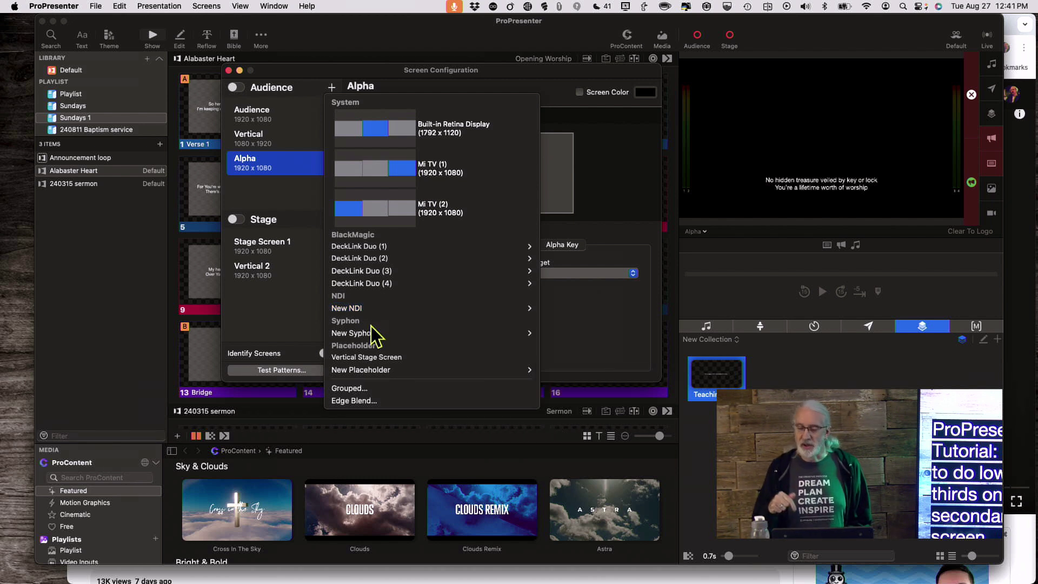
pyautogui.moveTo(366, 332)
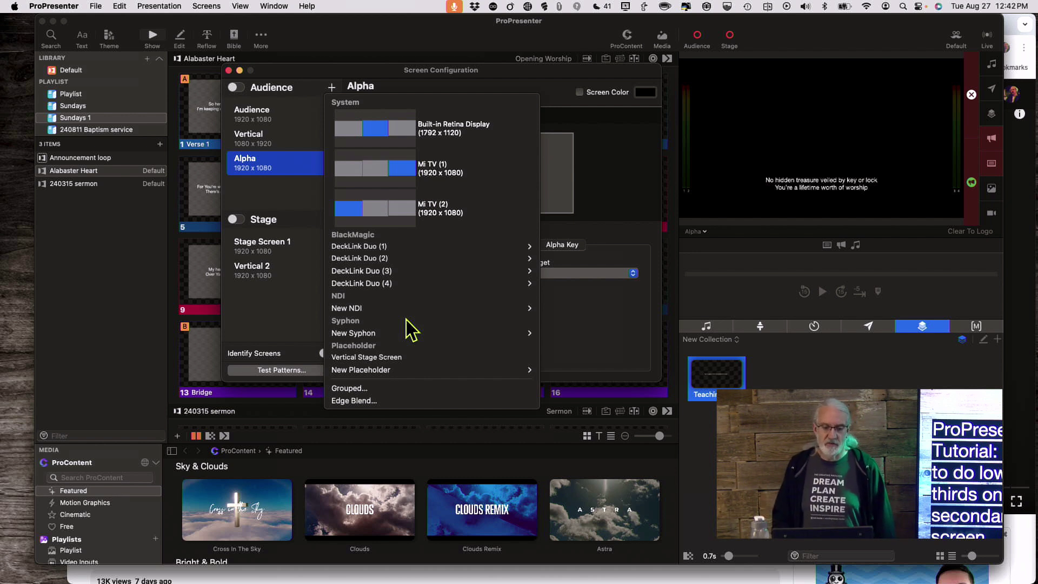
# Enable a black Screen Color in Alpha's Alpha Key settings for the DeckLink Duo (1) output.
pyautogui.click(264, 169)
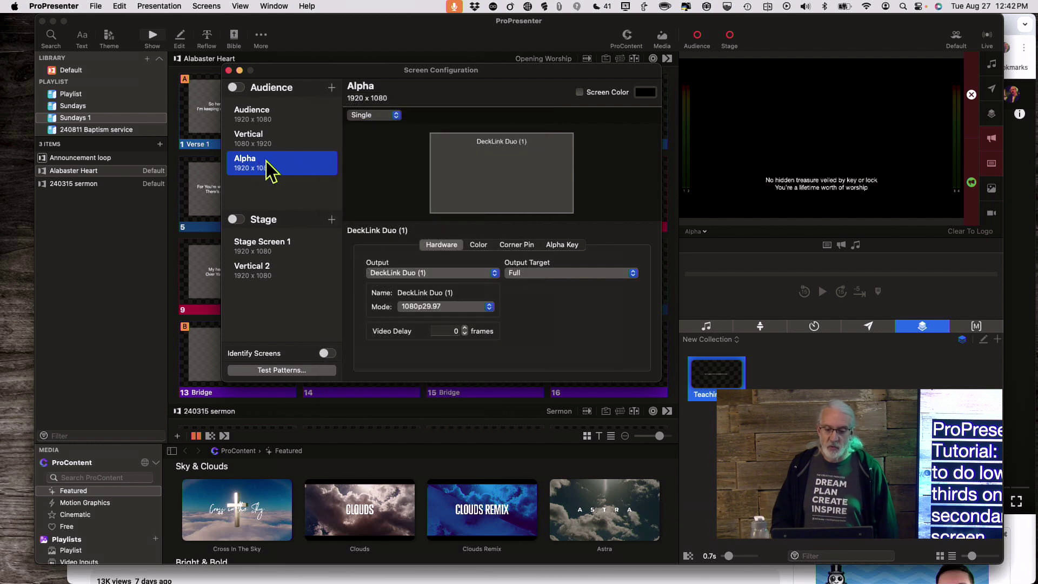
pyautogui.click(564, 246)
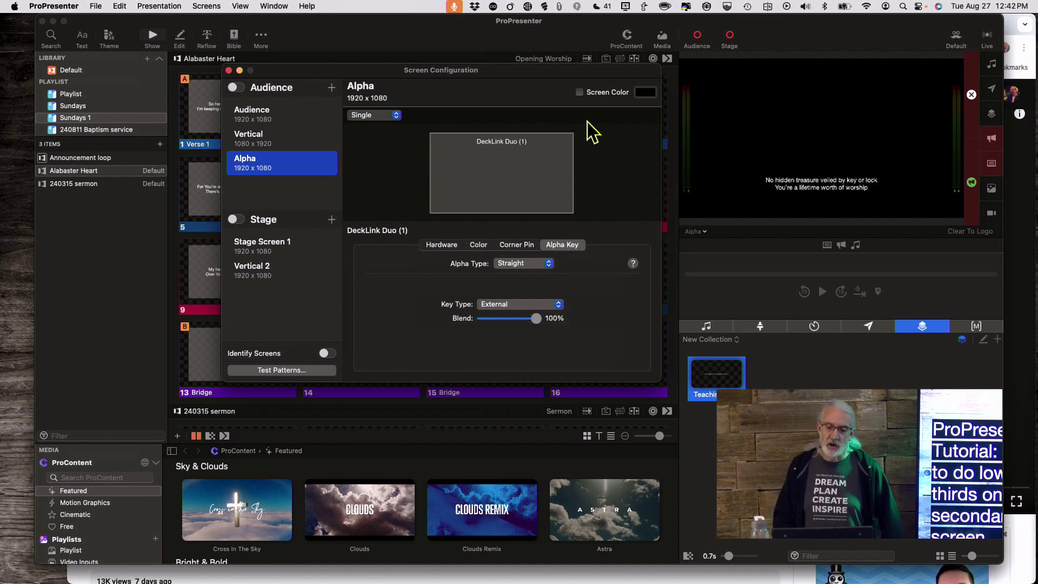
pyautogui.click(581, 92)
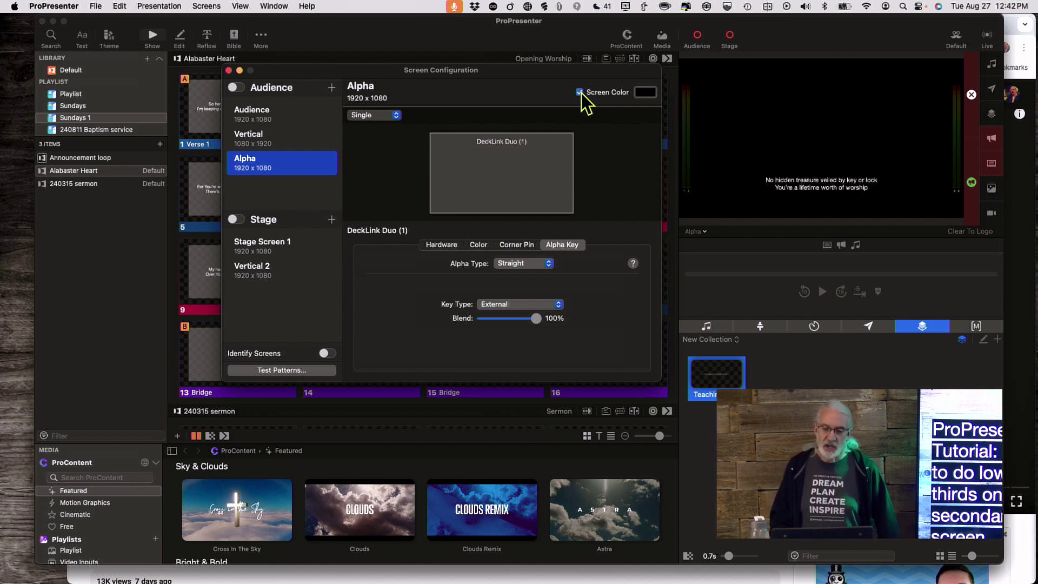
pyautogui.click(644, 92)
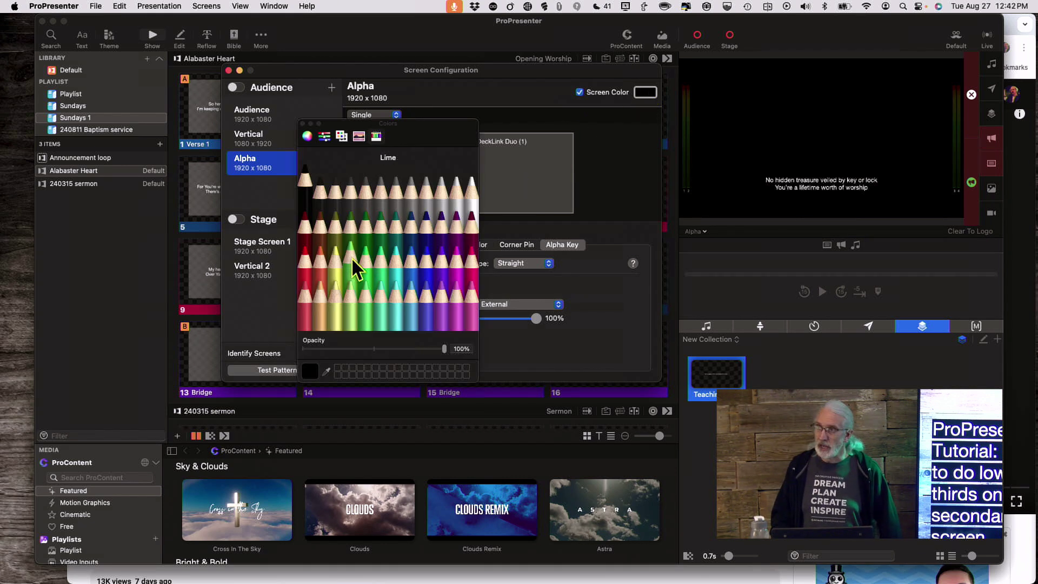
pyautogui.click(304, 124)
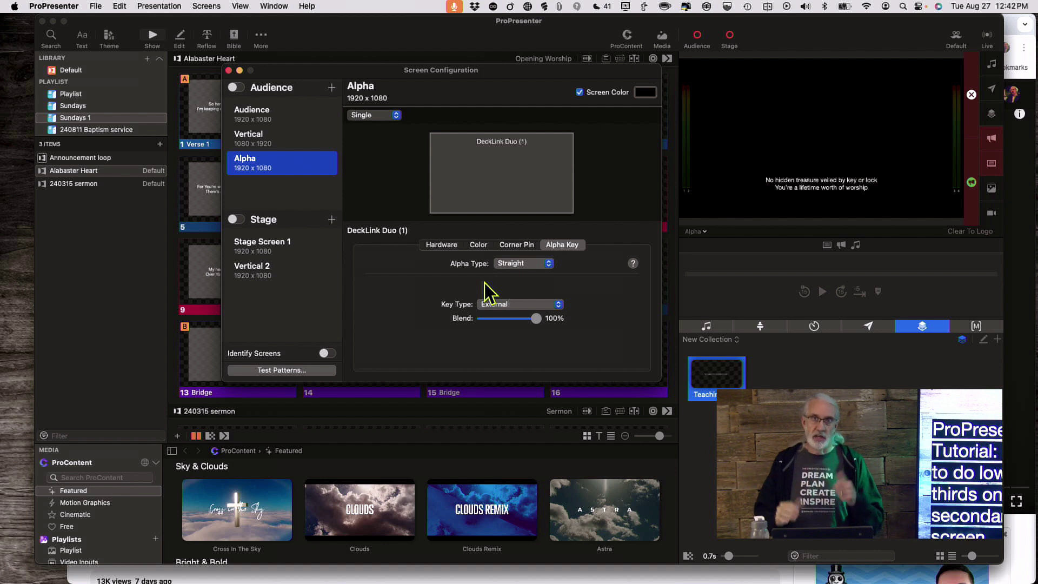
pyautogui.click(229, 71)
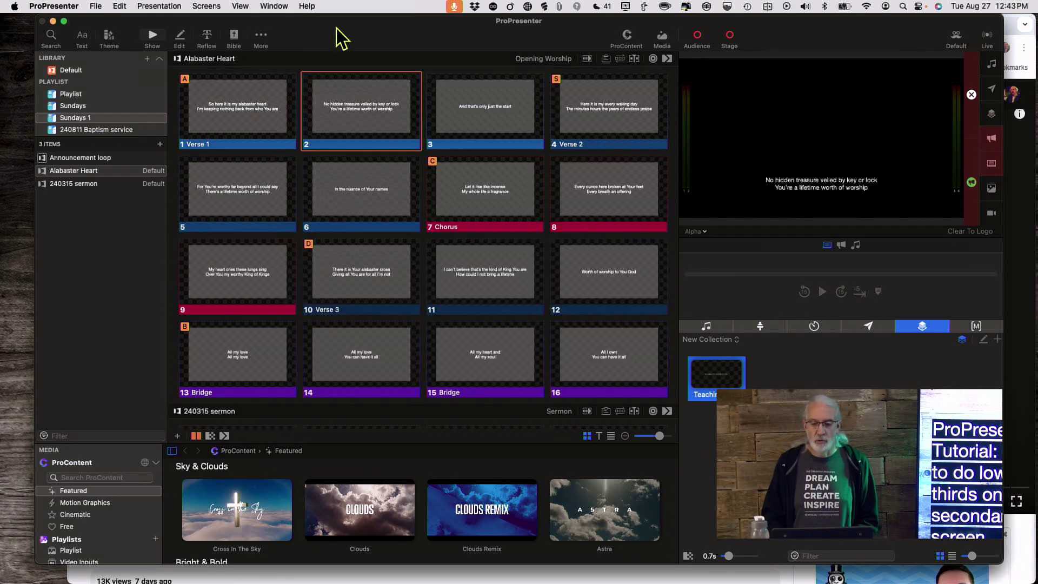